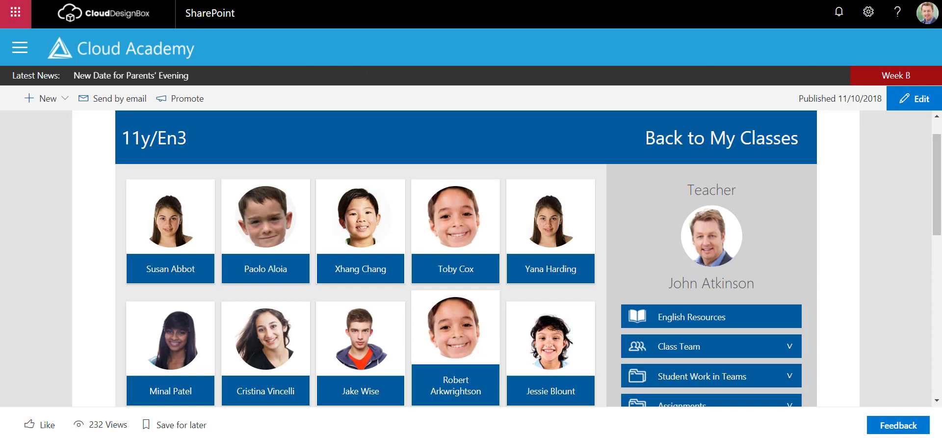
scroll(755, 240, "down", 1)
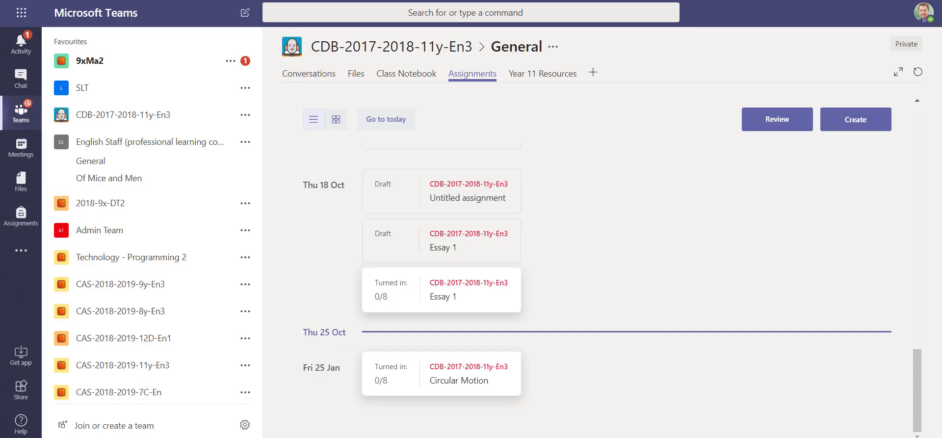
left_click(856, 126)
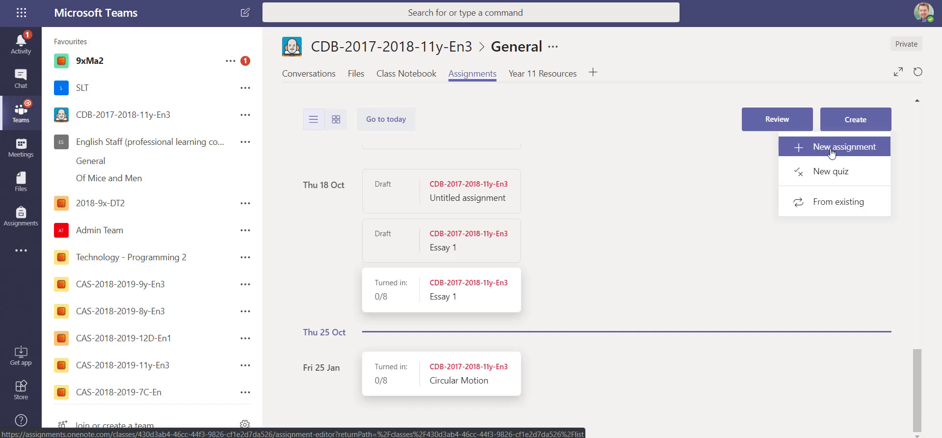
left_click(823, 178)
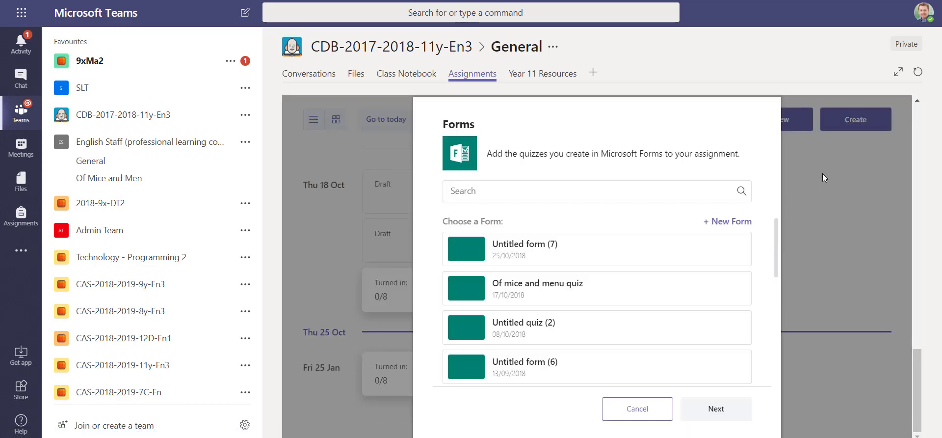
left_click_drag(775, 247, 777, 225)
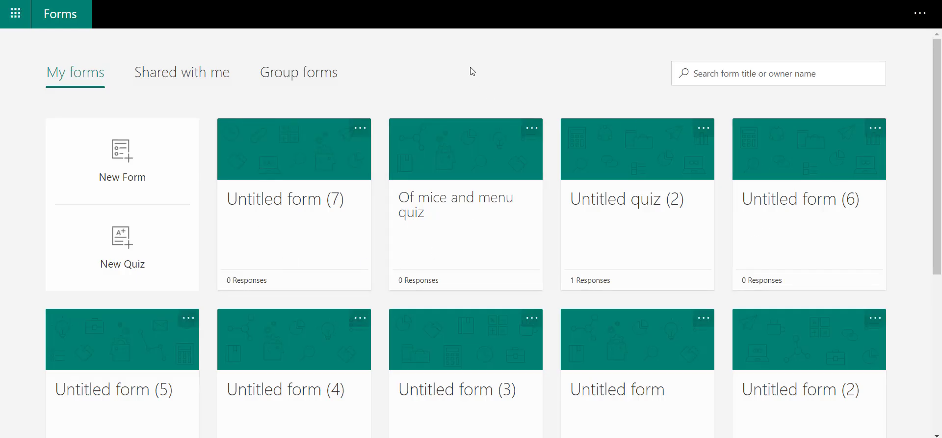
Create a new quiz in Microsoft Forms titled "Of Mice and Men Character Quiz" with the description "This is a quiz"
left_click(121, 253)
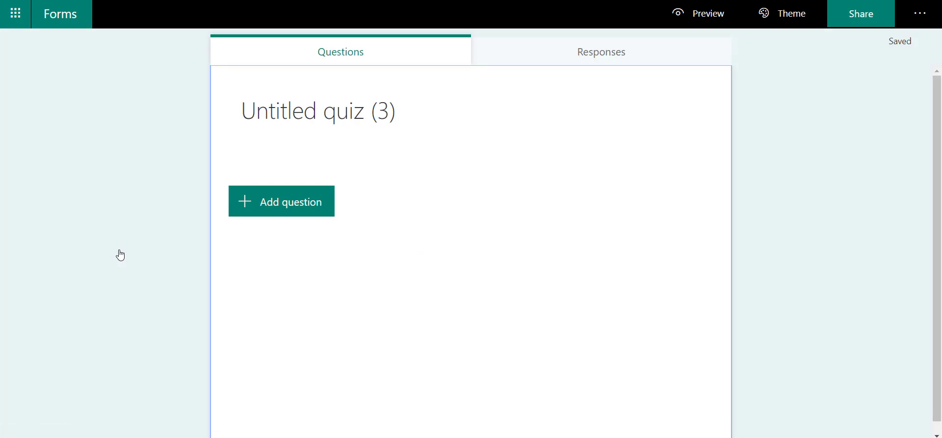
left_click(329, 115)
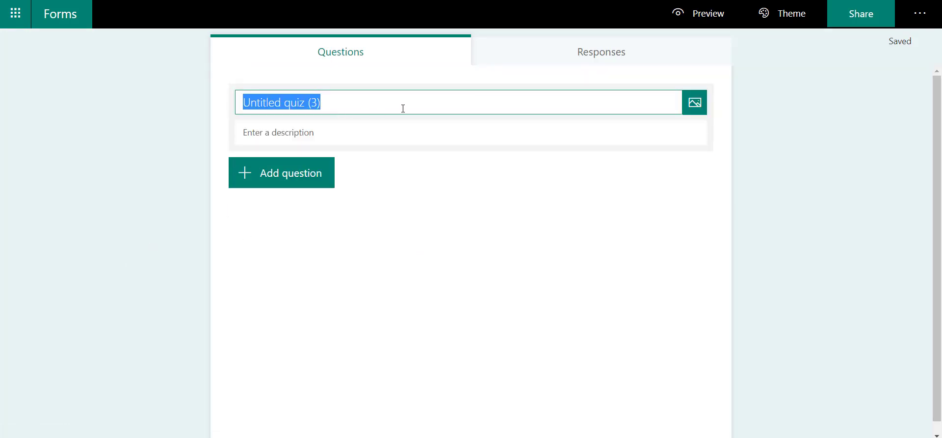
type("Of Mice and Men")
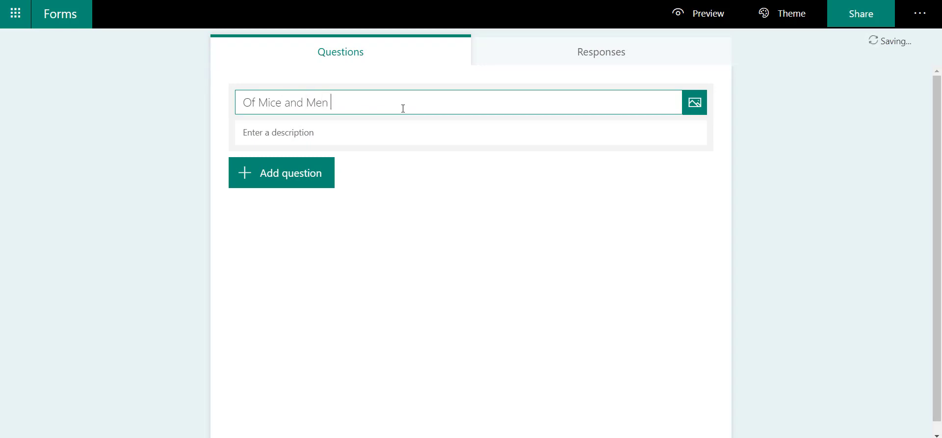
type(" Charaa")
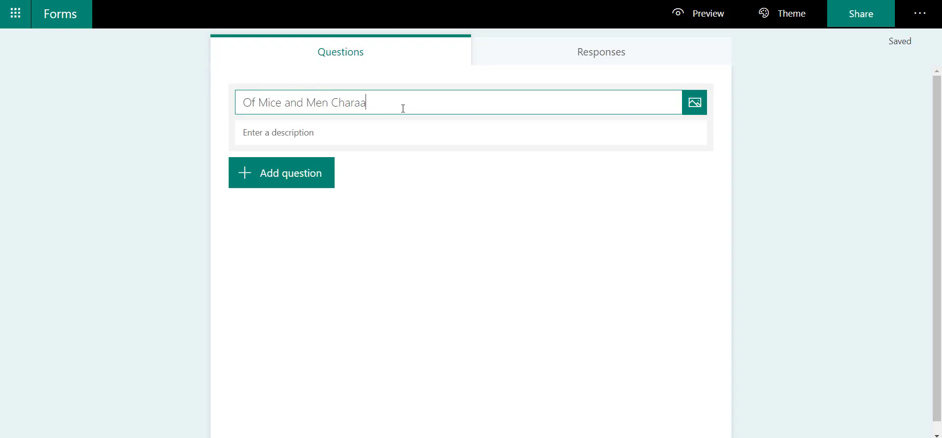
key("BackSpace")
type("ctor Quiz")
right_click(365, 102)
left_click(398, 112)
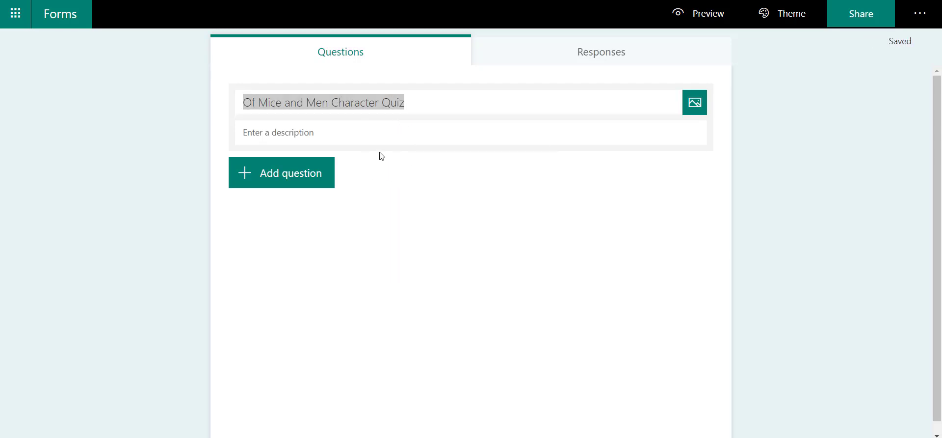
left_click(385, 130)
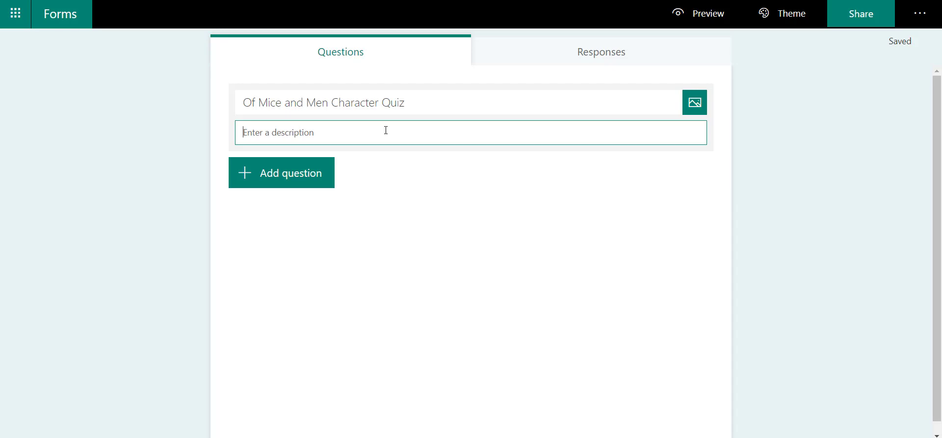
type("This is a quiz")
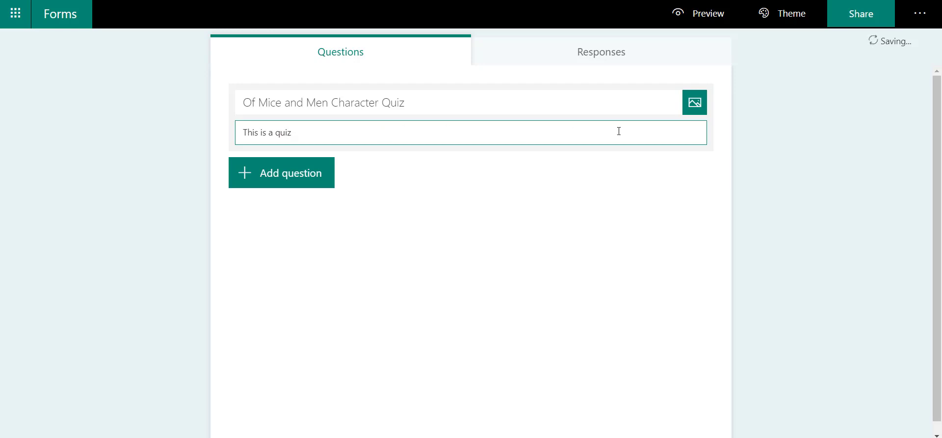
Search Bing images for "of mice and men" and add the wide 645x294 windmill picture to the quiz title
left_click(695, 103)
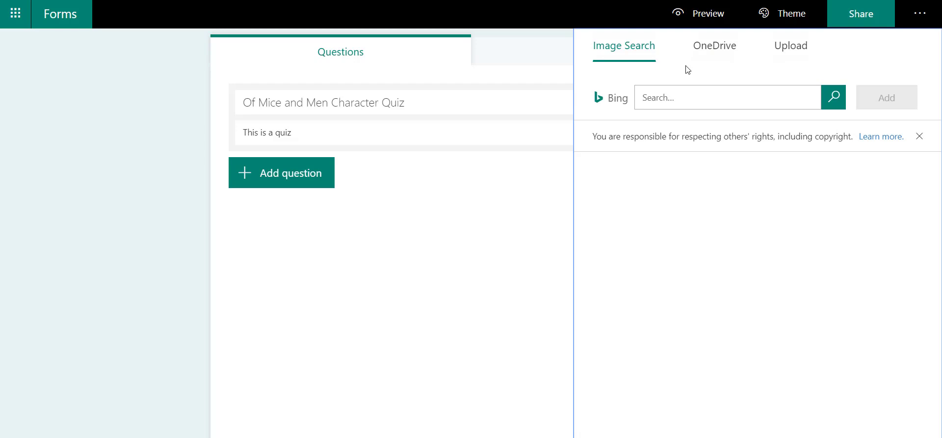
left_click(688, 96)
type("ce and men")
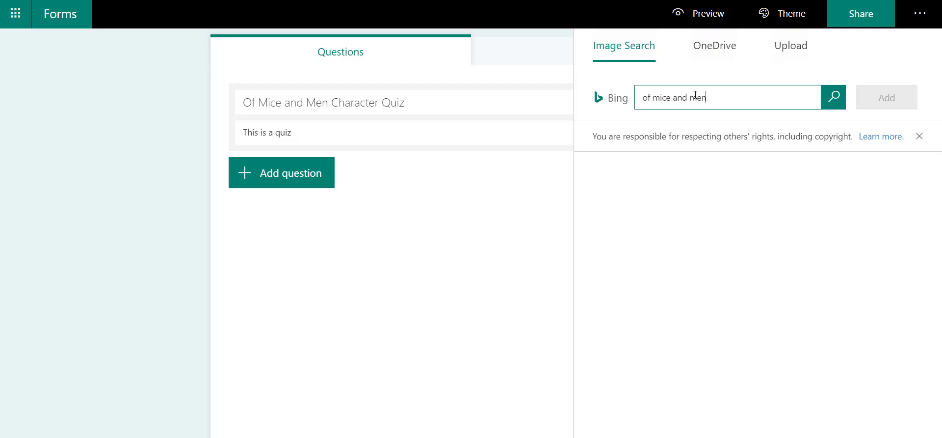
left_click(831, 106)
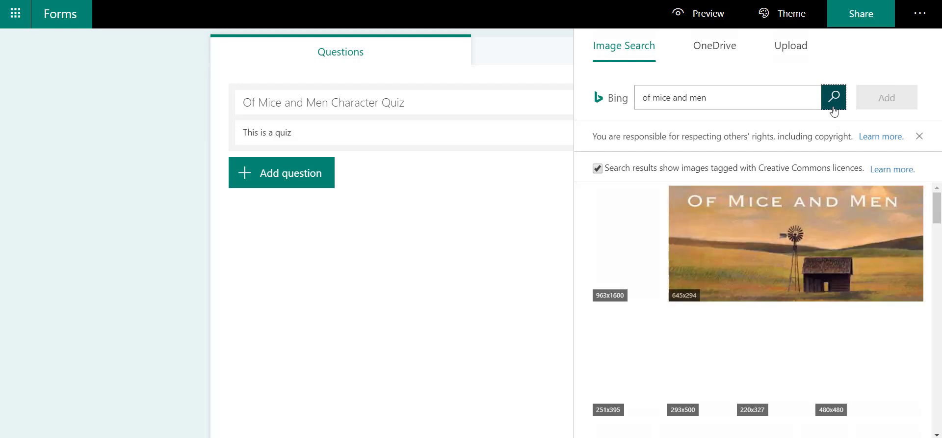
left_click(769, 248)
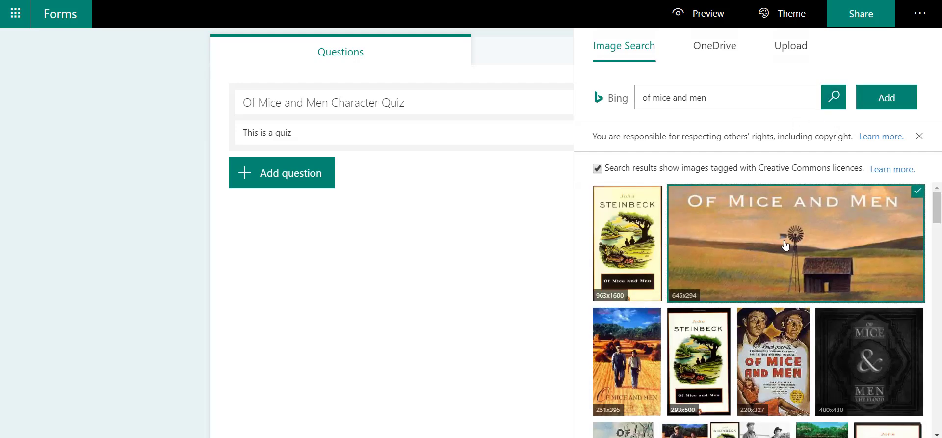
left_click(889, 106)
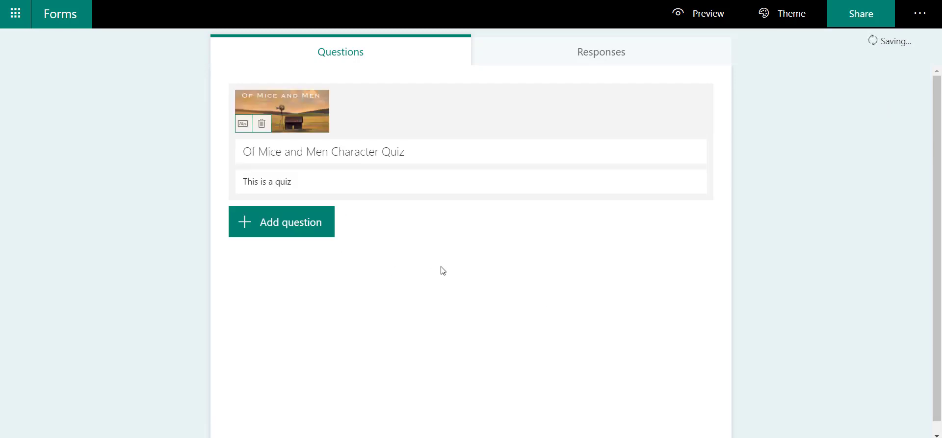
left_click(295, 226)
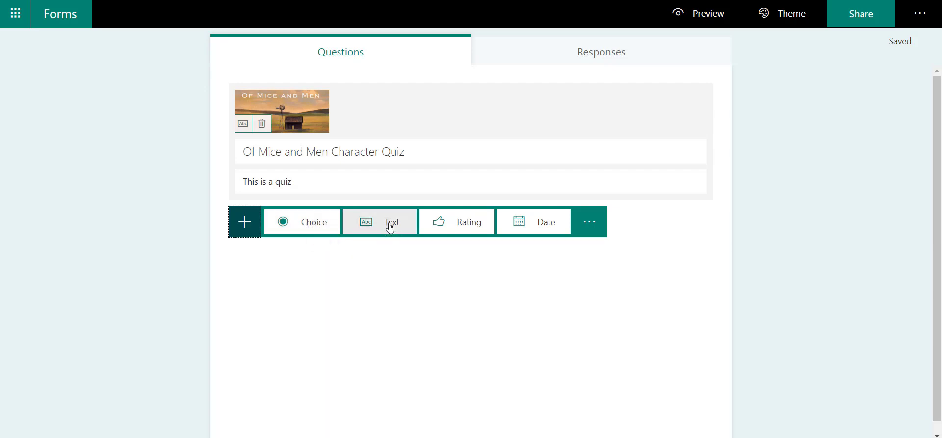
left_click(599, 223)
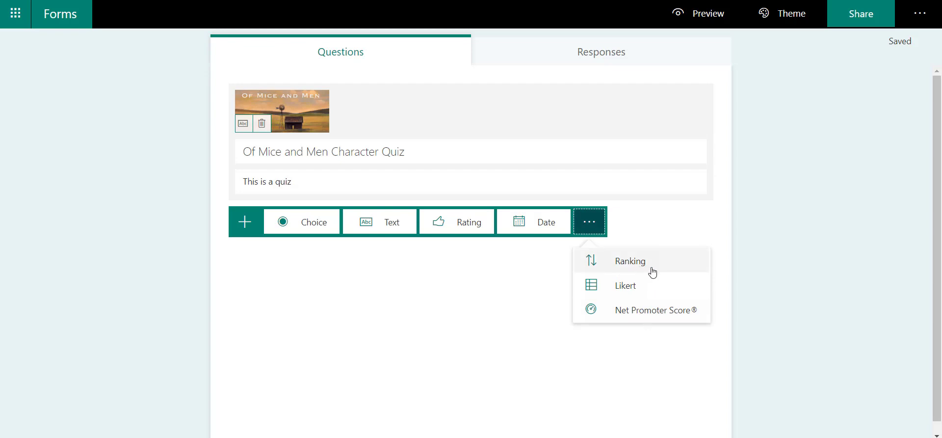
left_click(489, 310)
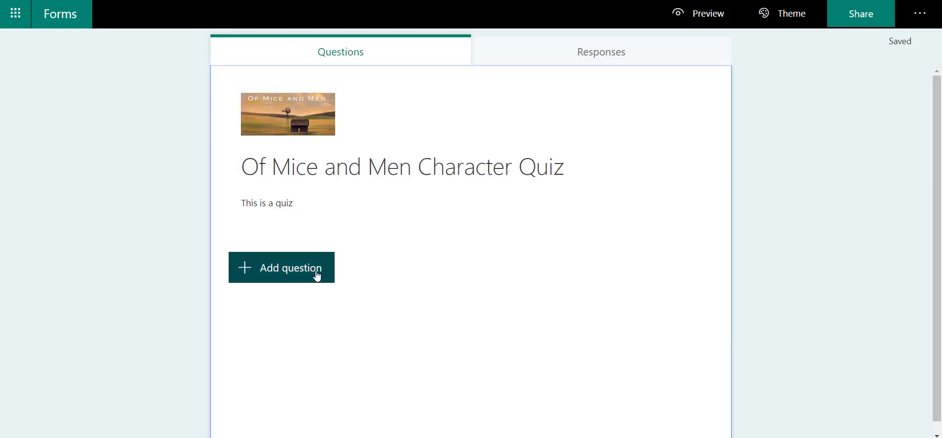
Add a choice question reading "What does Curley's wife's' confession of her unhappy life and ruined dreams do?"
left_click(315, 275)
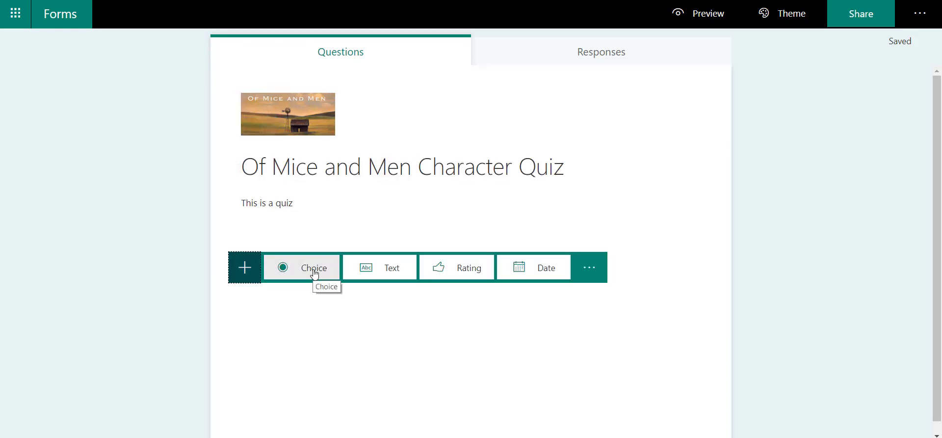
left_click(312, 270)
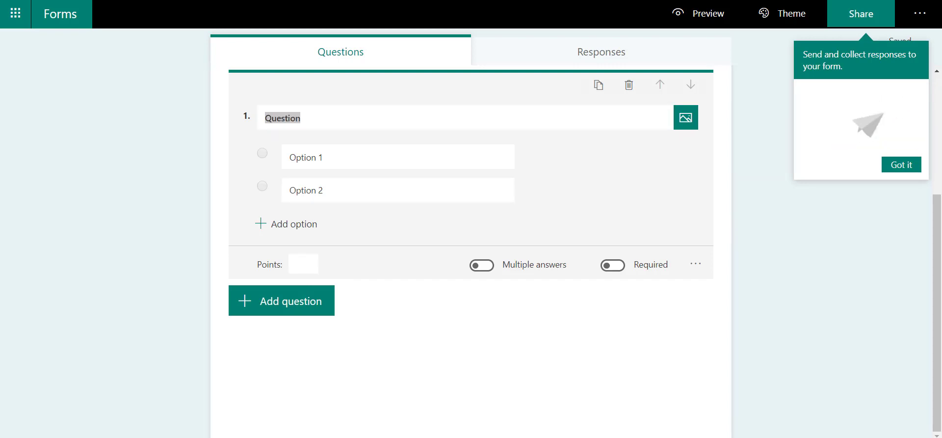
left_click(315, 120)
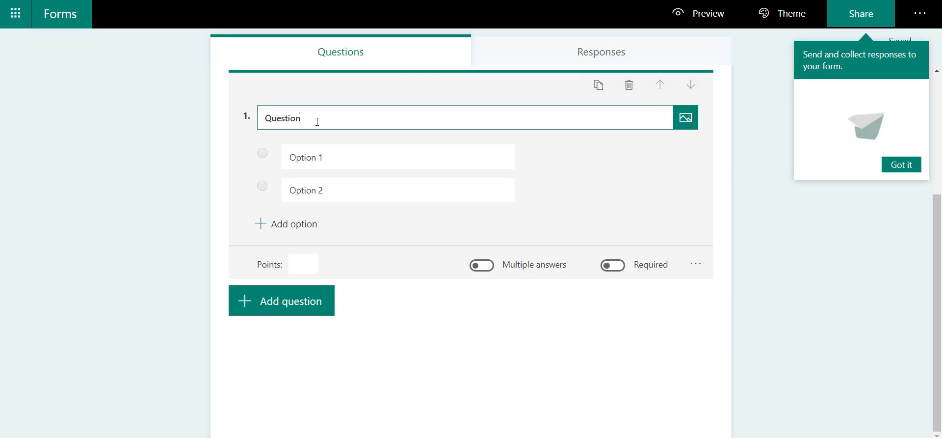
left_click_drag(315, 120, 231, 126)
type("What does Curley's wife's' confession of her unhappy life and ruined dreams do?")
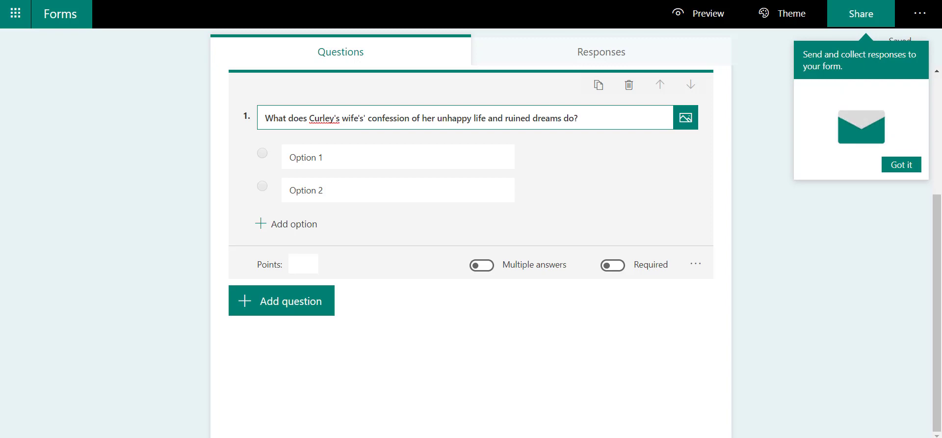
Fill in the first two answer options as "Make her seem like a liar" and "Make her seem far more human and vulnerable"
left_click(329, 156)
type("Make her seem like a liar")
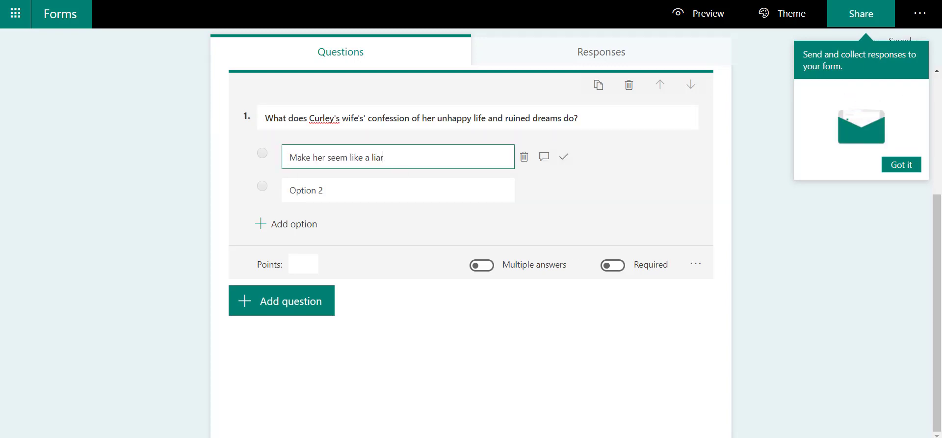
key("Tab")
left_click(317, 190)
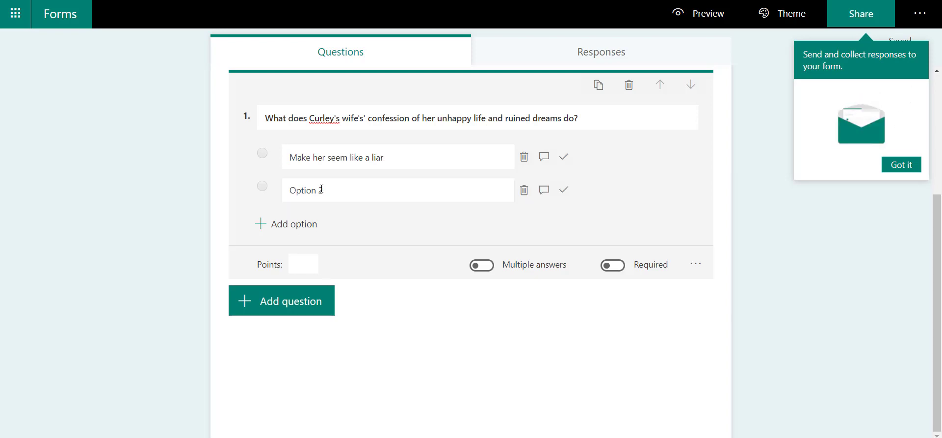
type("Make her seem far more human and vulnerable")
key("Tab")
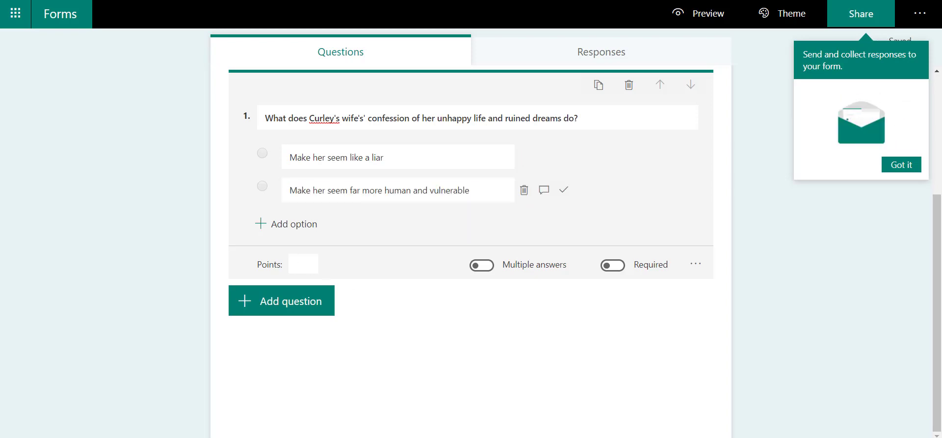
Add a third answer option, "Proves she is cruel and vindictive", and a fourth, "Make her a stereotypical tramp"
left_click(308, 229)
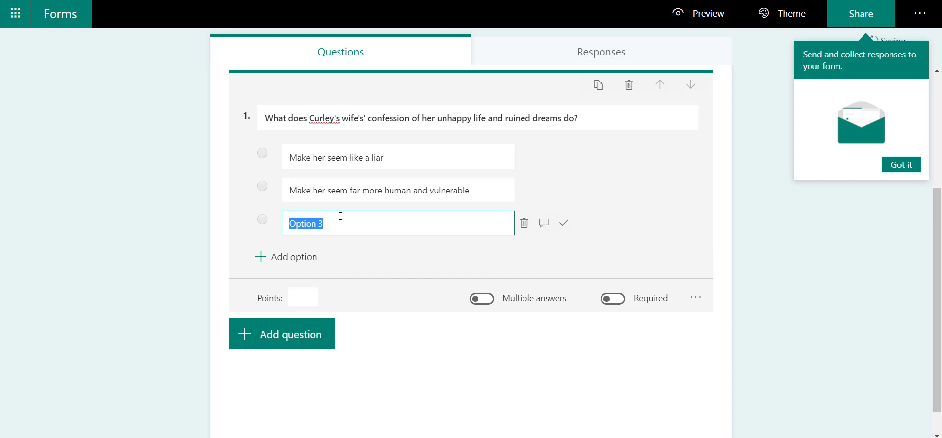
type("Proves she is cruel and vindictive")
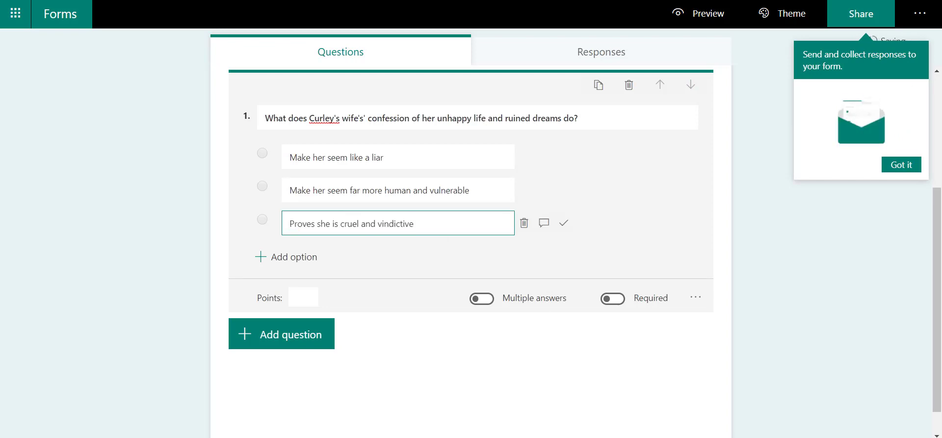
key("Tab")
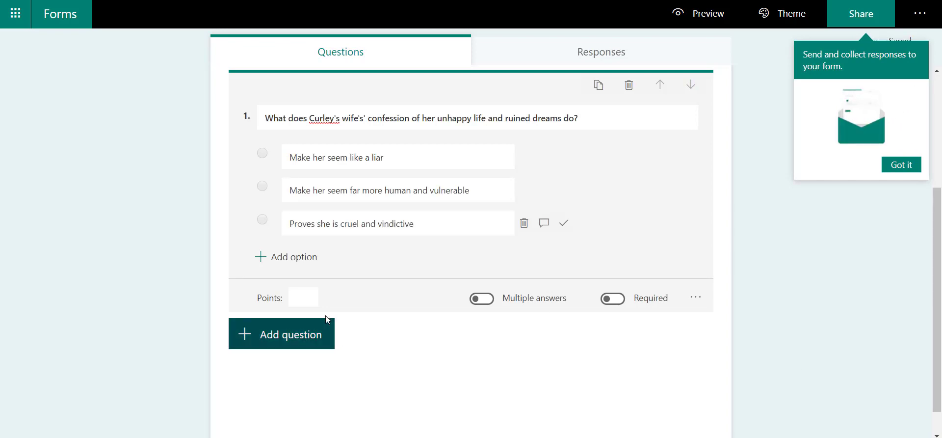
left_click(324, 259)
left_click(338, 256)
key("ctrl+a")
type("Make her a stereotypical tramp")
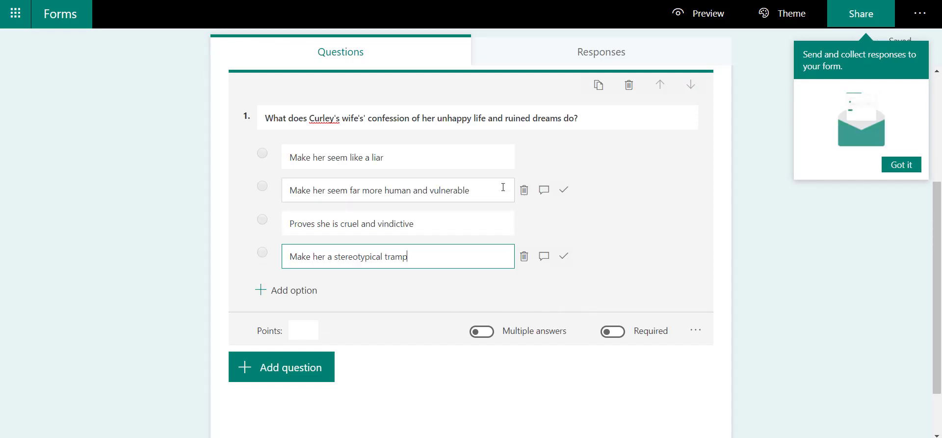
Mark "Make her seem far more human and vulnerable" as the correct answer and make the question required, worth 1 point
left_click(563, 196)
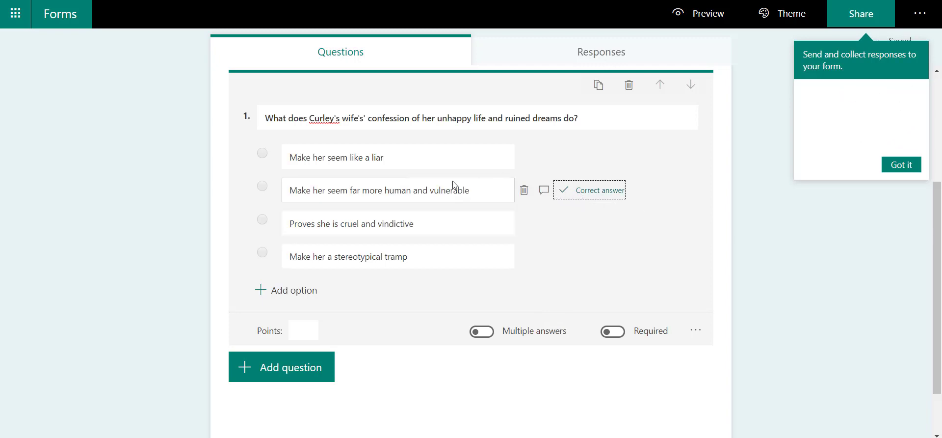
left_click(303, 330)
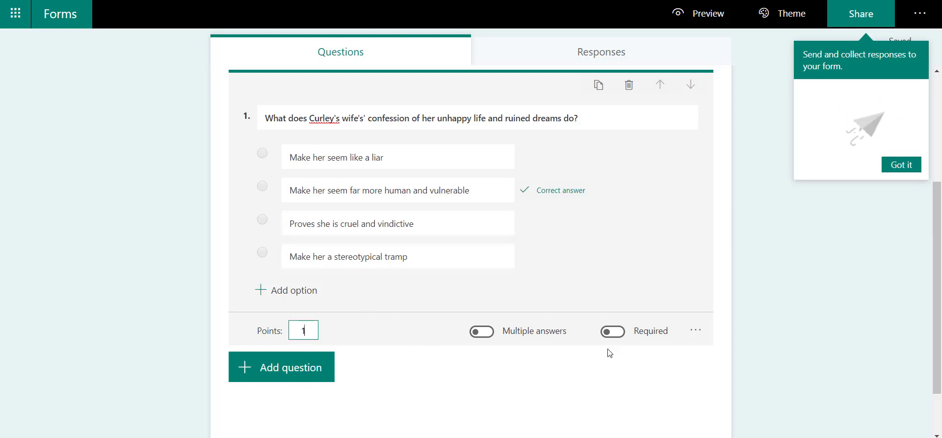
left_click(620, 332)
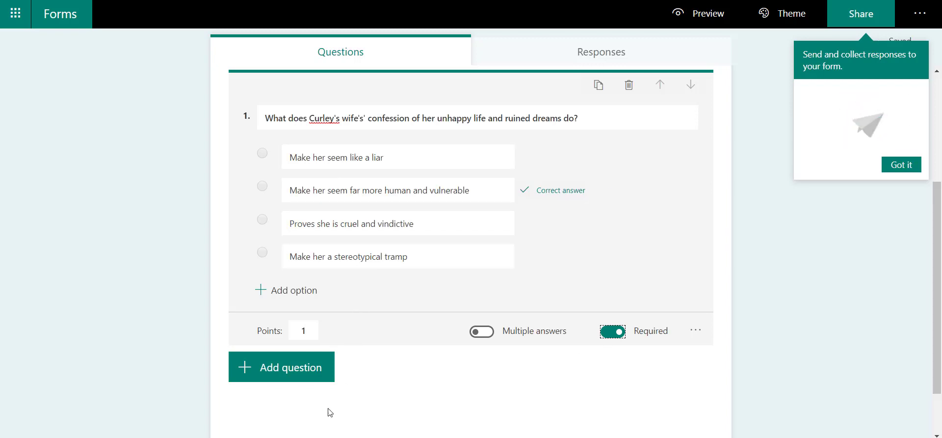
Add choice question "What does Crooks want more than anything else?", offering "To have his own farm", "To get married to someone like Curley's wife", "To belong somewhere"
left_click(306, 373)
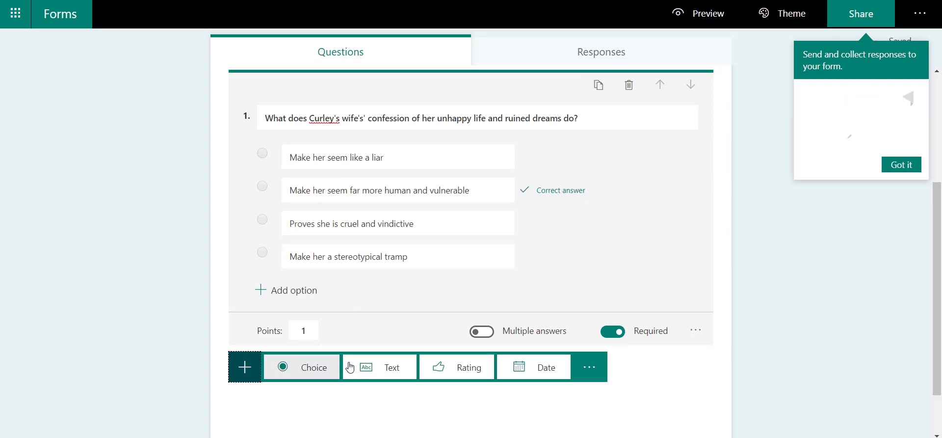
left_click(314, 374)
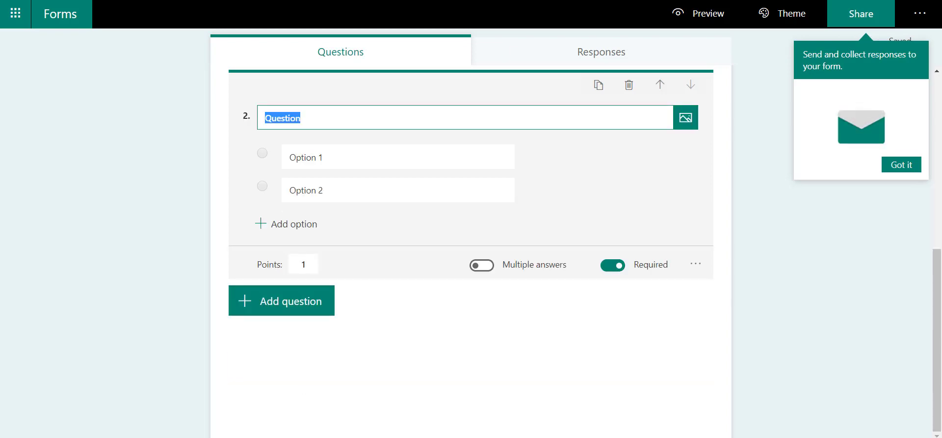
type("What does Crooks want more than anything else? To have his own farm To get married to someone like Curley's wife To belong somewhere")
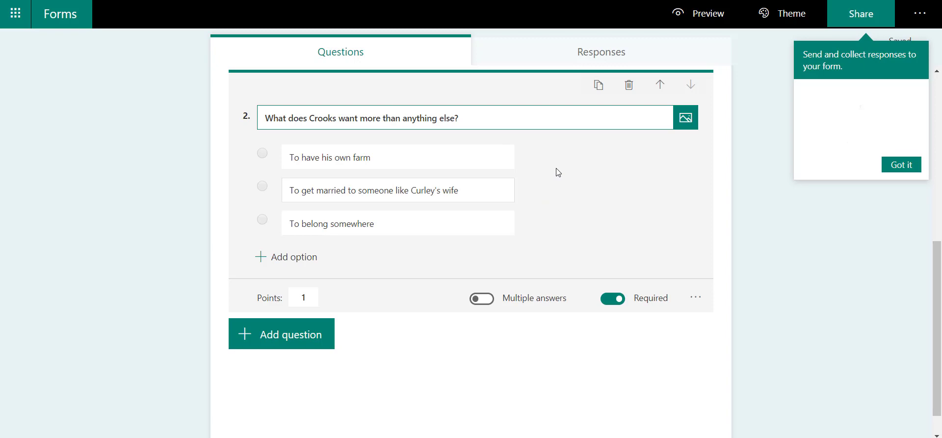
Mark "To have his own farm" as the correct answer and dismiss the tip about sending the form
left_click(563, 157)
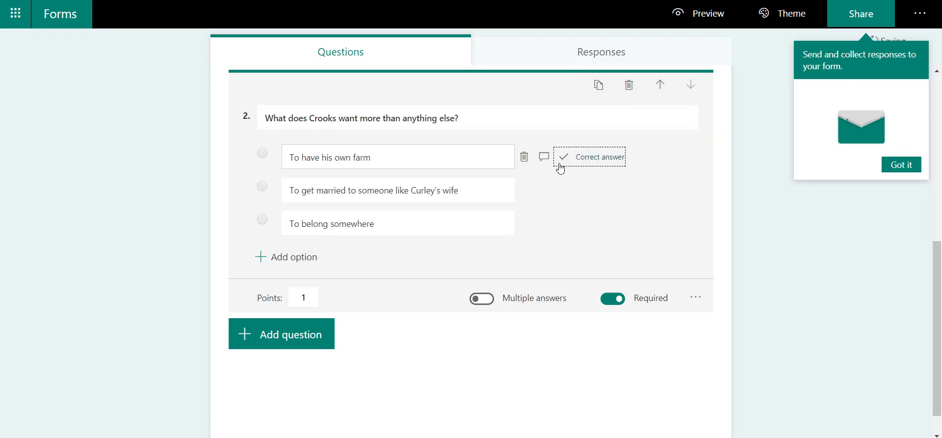
double_click(304, 296)
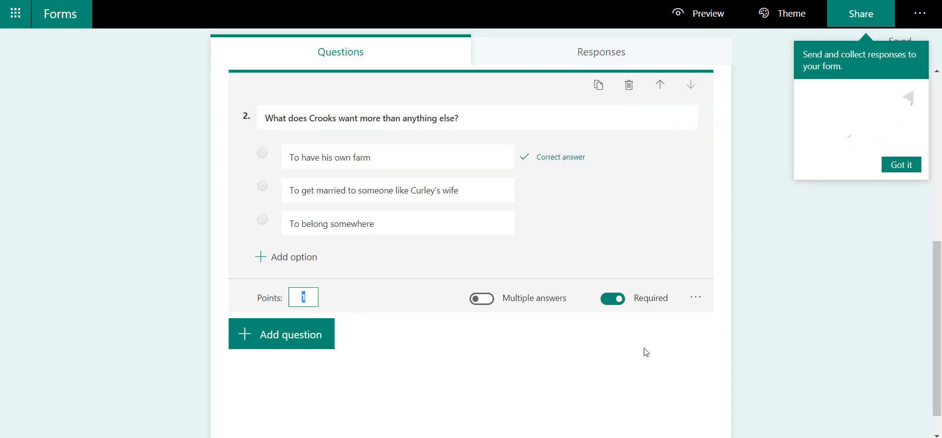
scroll(692, 344, "up", 5)
scroll(696, 342, "up", 2)
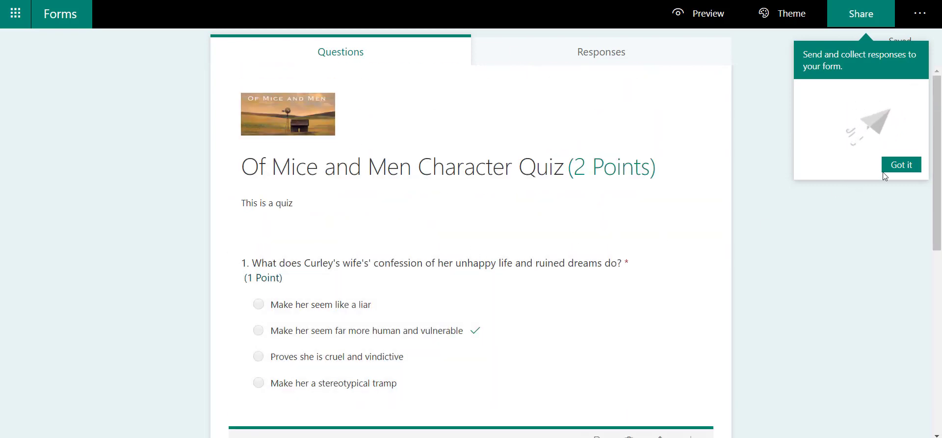
left_click(897, 168)
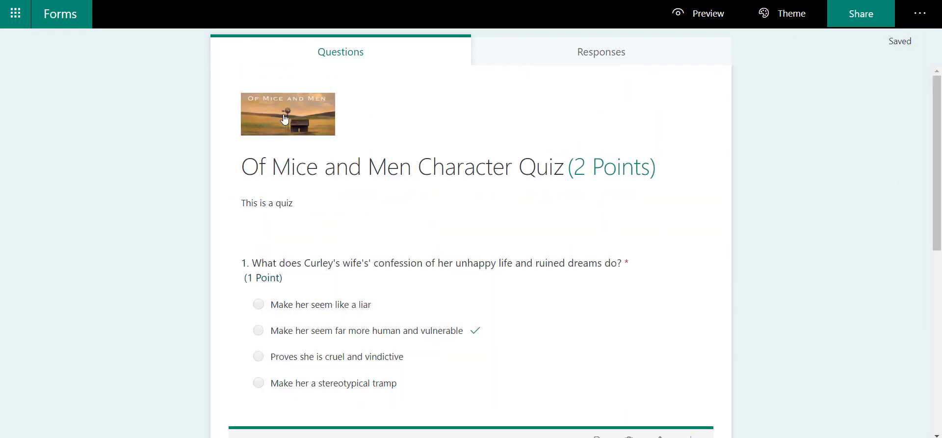
Switch to Microsoft Teams and create a new quiz assignment from the "Of Mice and Men Character Quiz" form
left_click(144, 119)
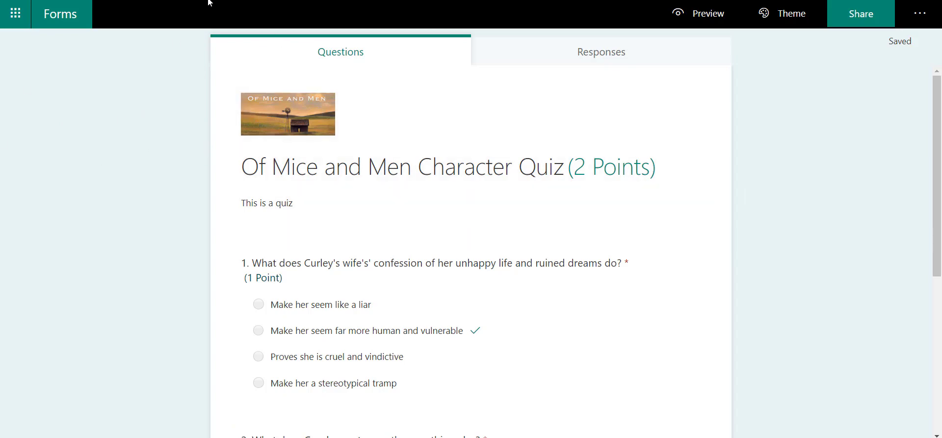
left_click(210, 1)
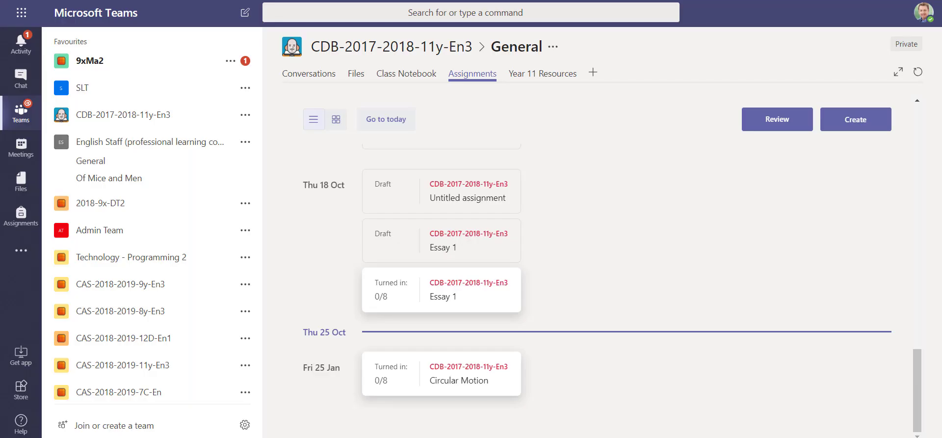
left_click(858, 123)
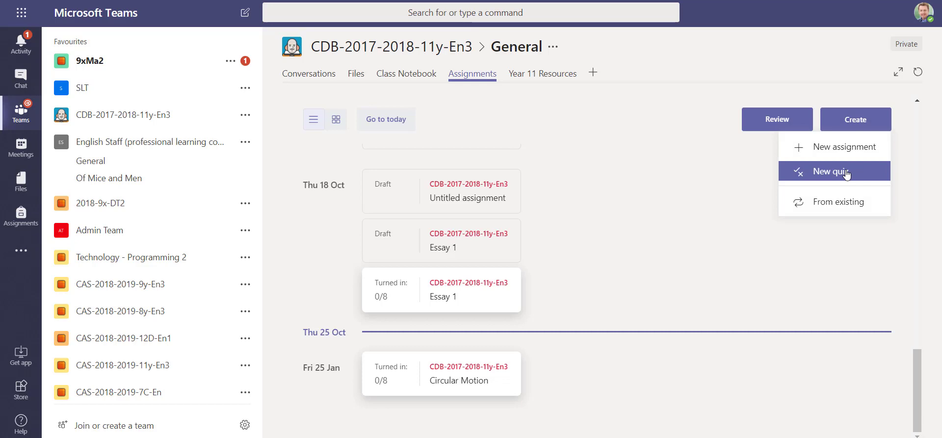
left_click(830, 171)
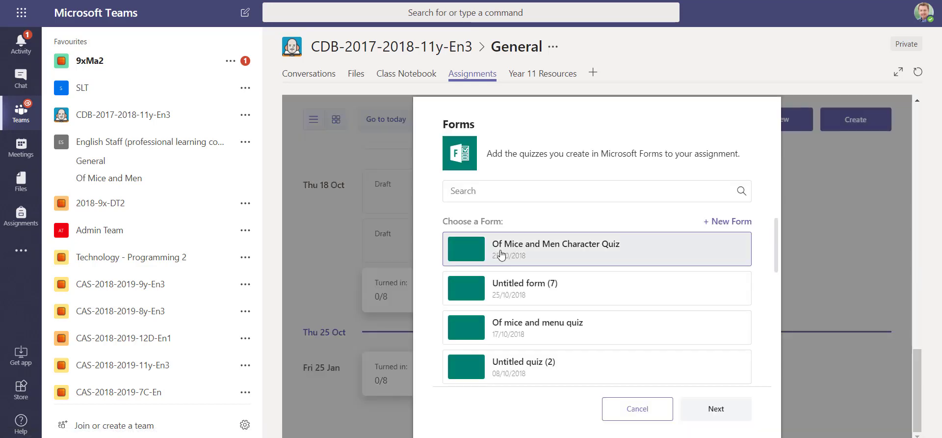
left_click(541, 253)
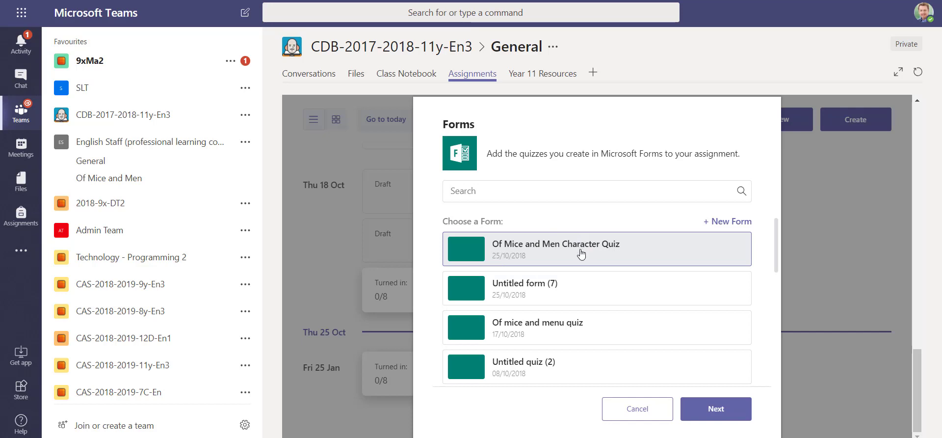
left_click(719, 417)
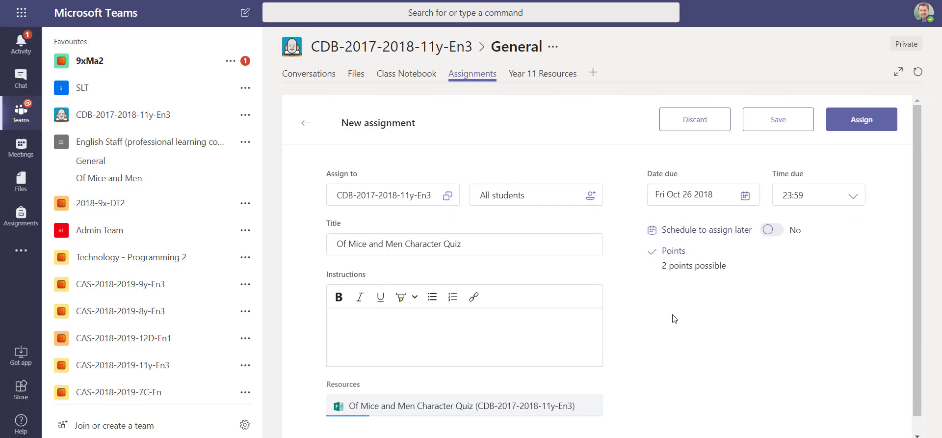
Review the additional classes and individual students that the assignment can be given to
left_click(376, 200)
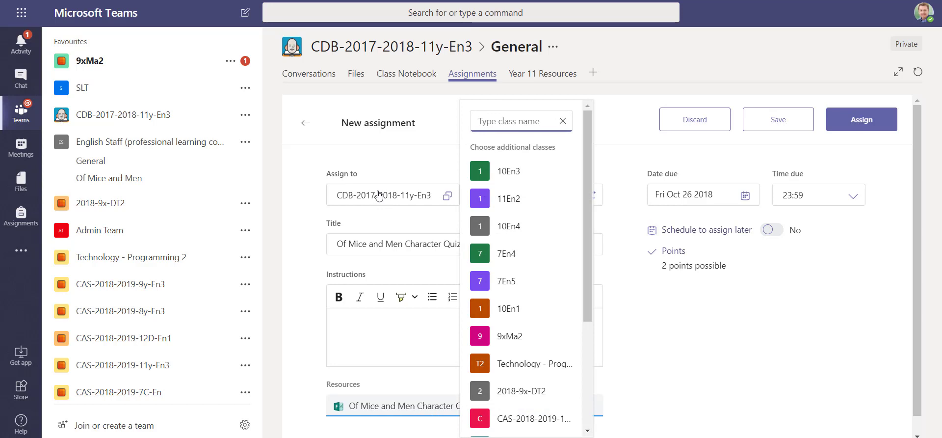
key("Escape")
left_click(505, 197)
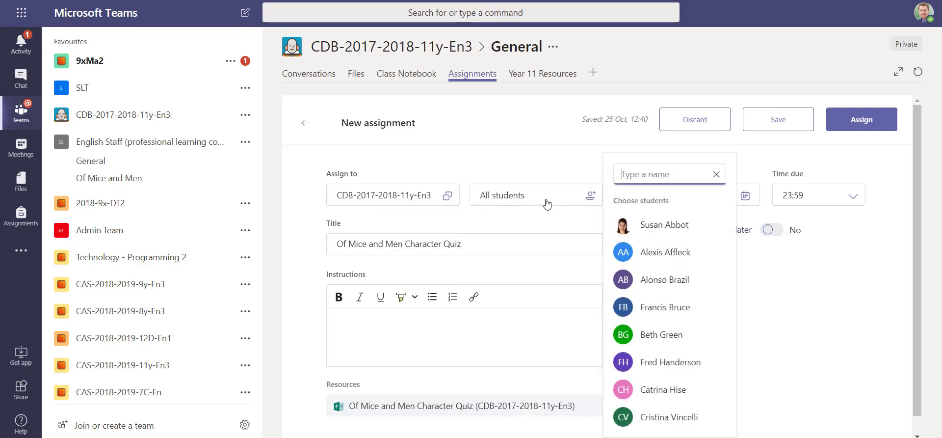
left_click(545, 231)
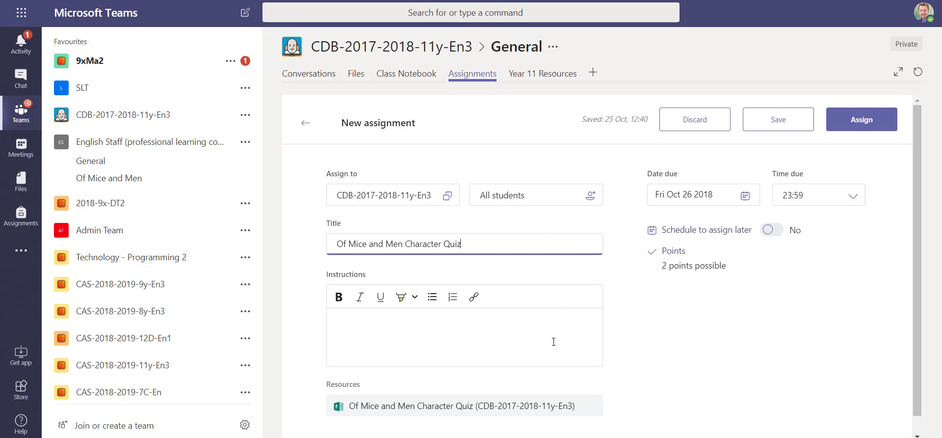
Enter "Please complete the quiz" as the assignment instructions
left_click(535, 338)
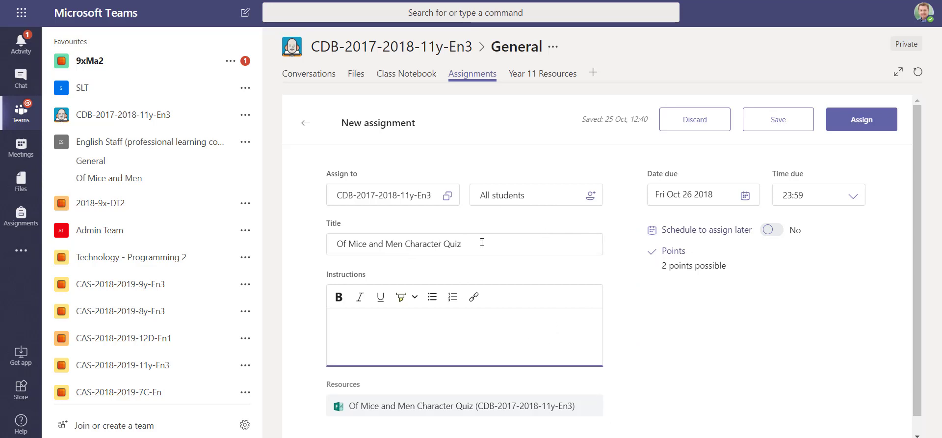
left_click_drag(481, 242, 336, 243)
left_click(438, 329)
type("Please complete the quiz")
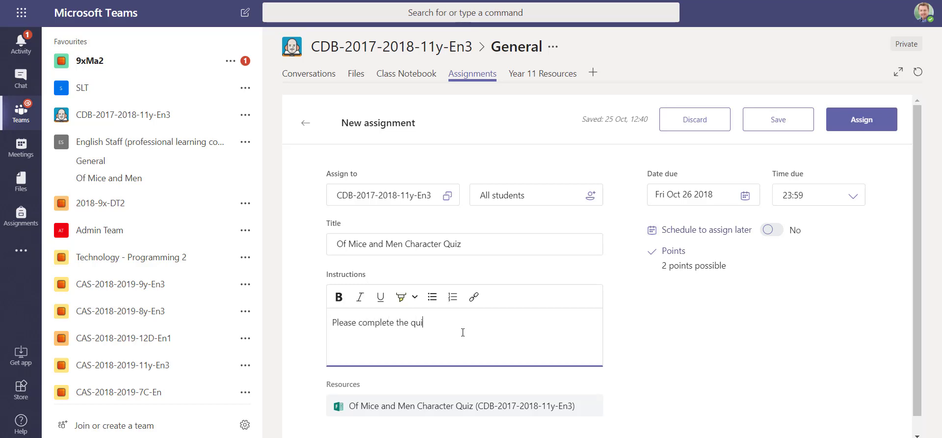
Set the assignment's due date to Thu Nov 01 2018 and its due time to 16:00
left_click(743, 197)
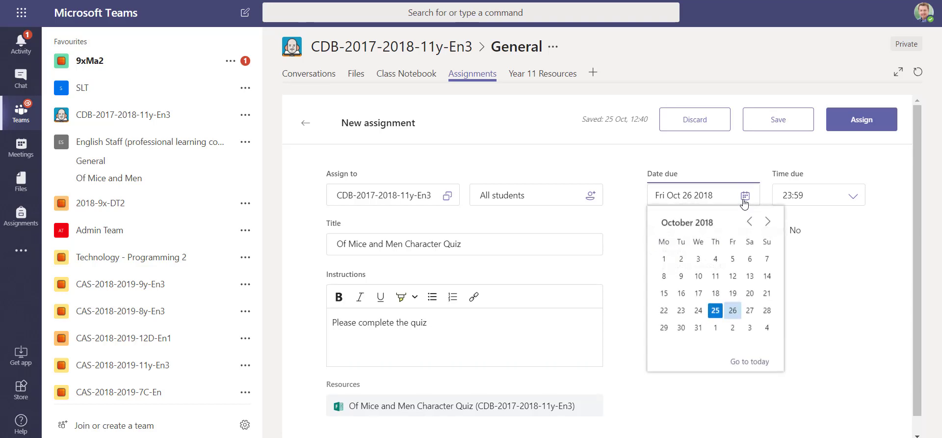
left_click(715, 328)
left_click(837, 201)
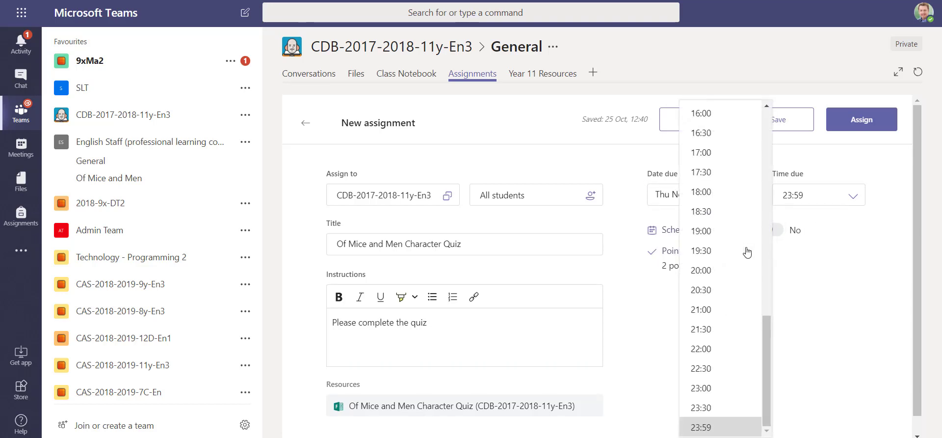
left_click(706, 114)
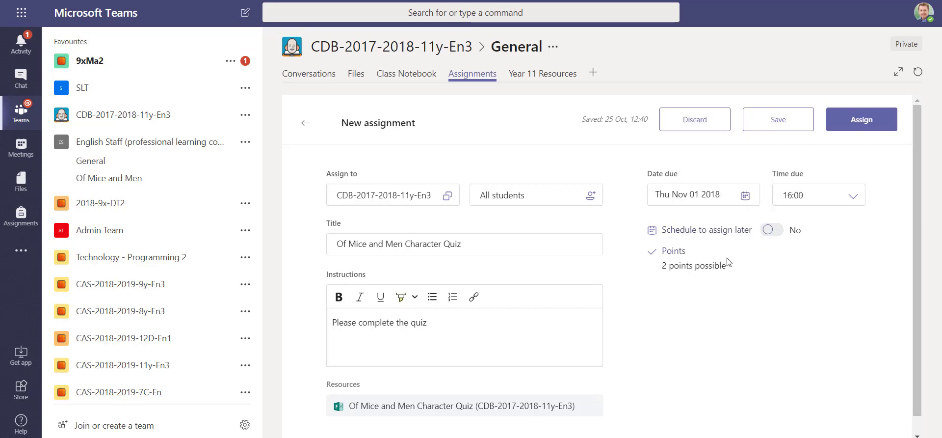
Try scheduling the assignment's release with a 12:00 time to assign, and switch scheduling back off
left_click(771, 230)
left_click(818, 277)
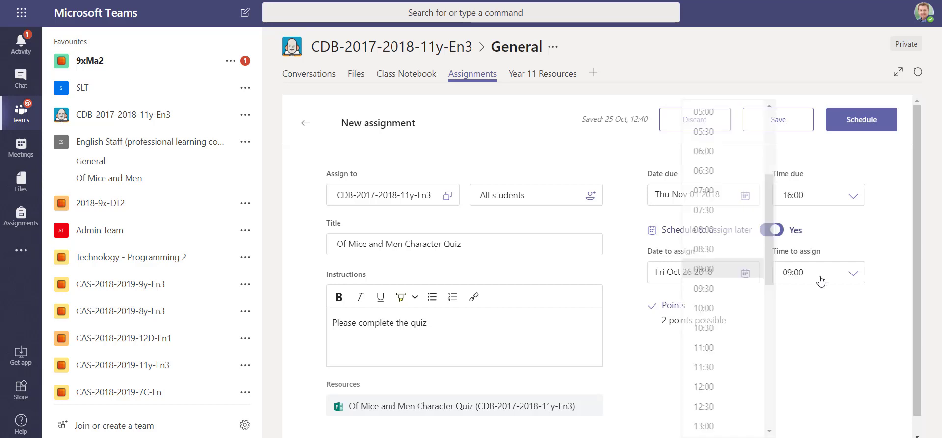
left_click(723, 388)
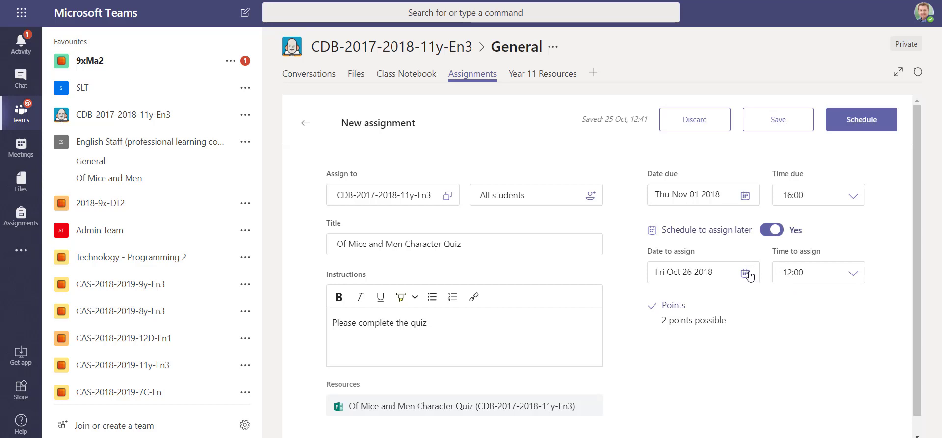
left_click(771, 229)
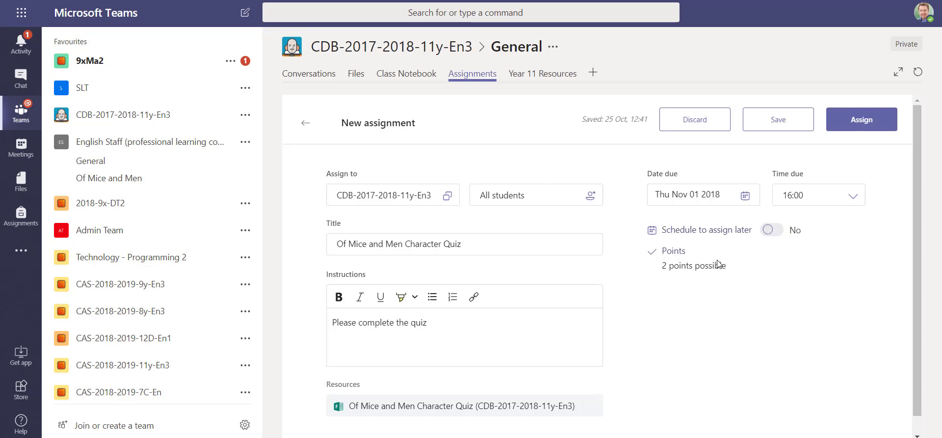
left_click_drag(732, 269, 663, 256)
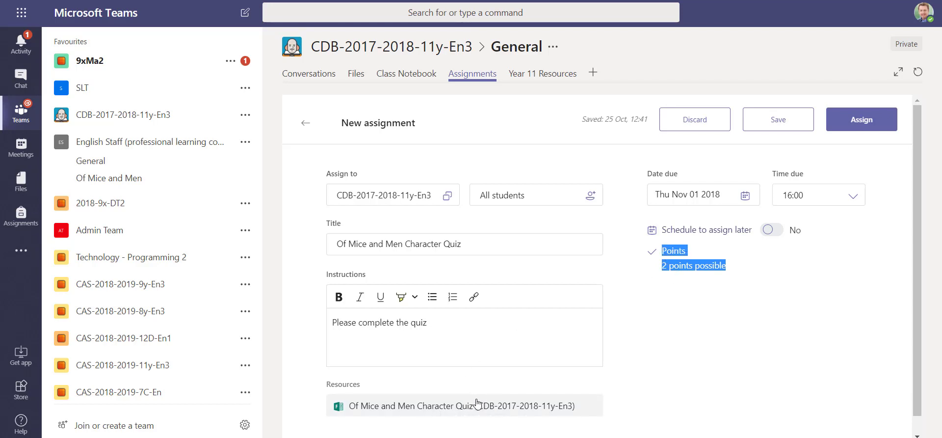
left_click(750, 282)
triple_click(661, 268)
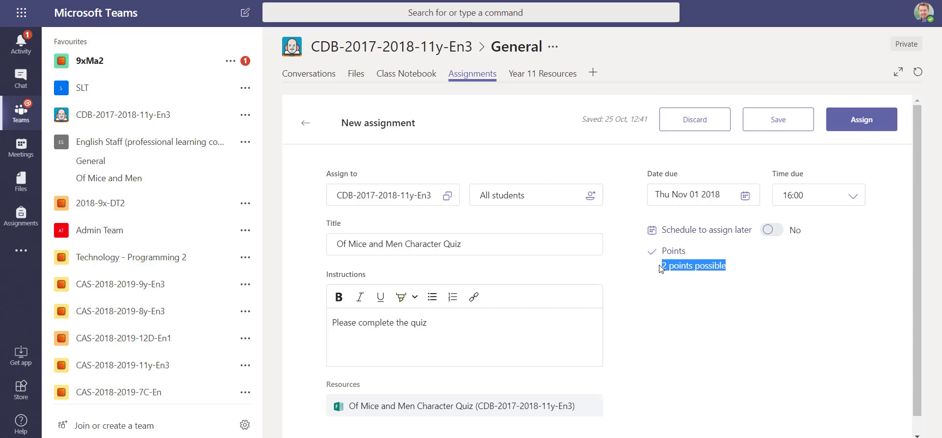
left_click(747, 279)
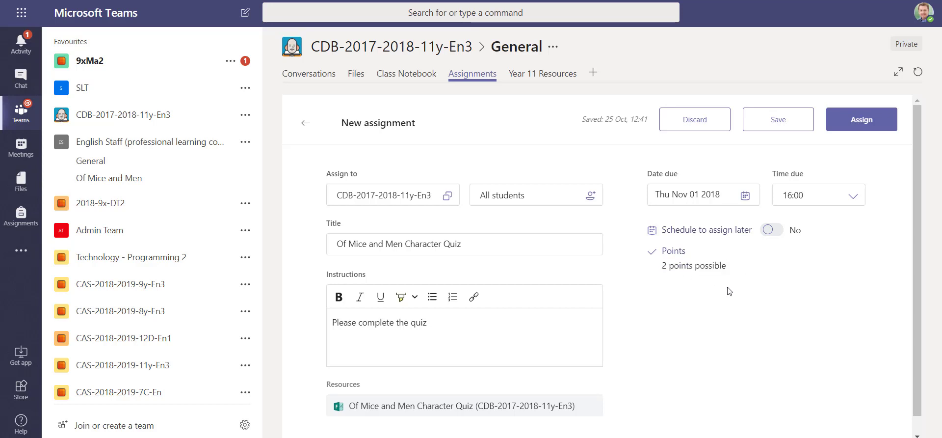
left_click(855, 129)
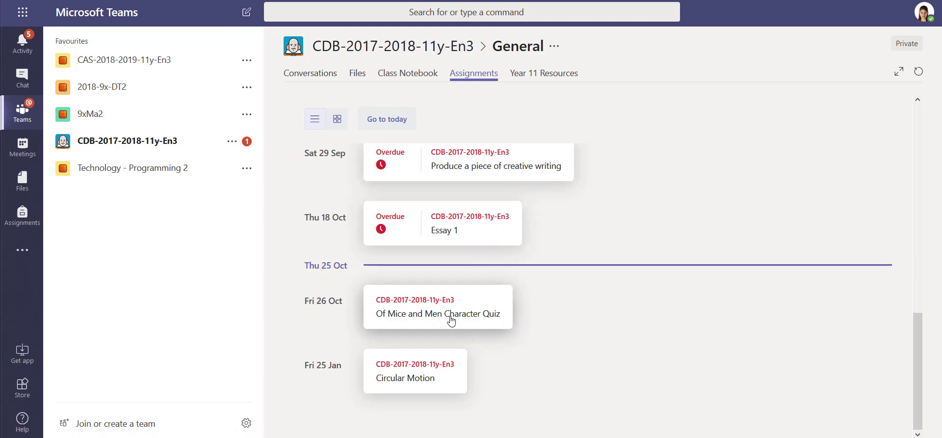
From the student's account, open the Of Mice and Men Character Quiz assignment and its attached quiz form
left_click(432, 309)
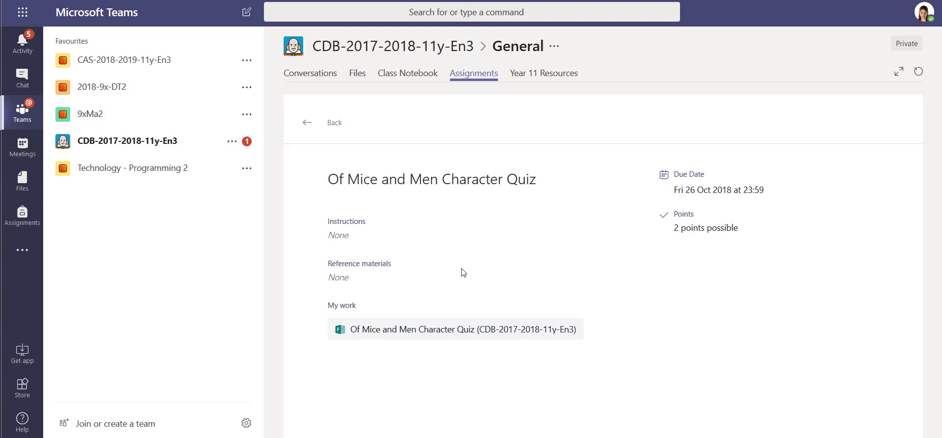
left_click(447, 332)
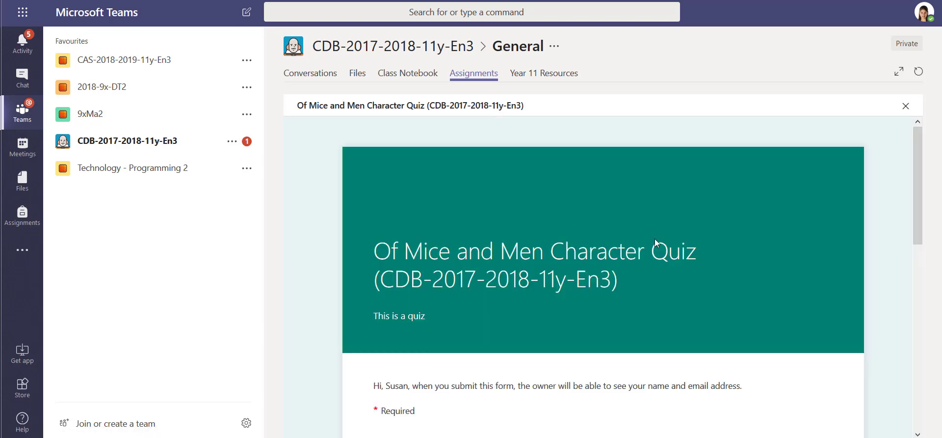
Submit the quiz with answers "Make her seem far more human and vulnerable" and "To have his own farm", and view the results
scroll(632, 228, "down", 3)
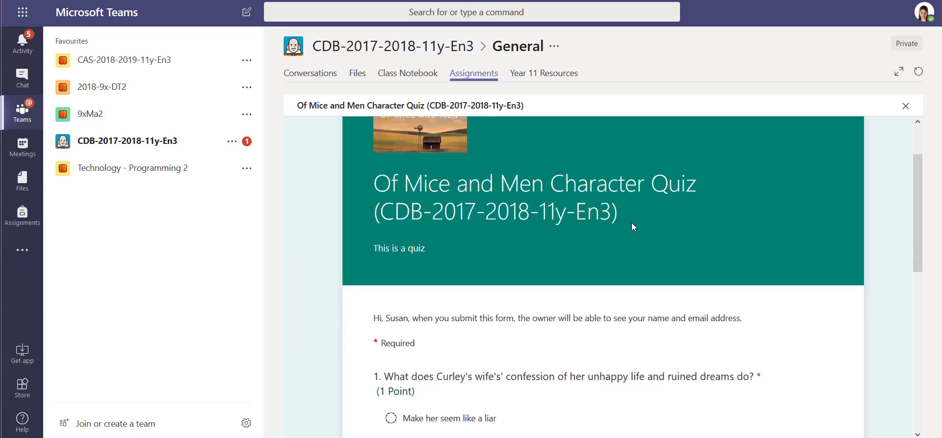
scroll(630, 231, "down", 4)
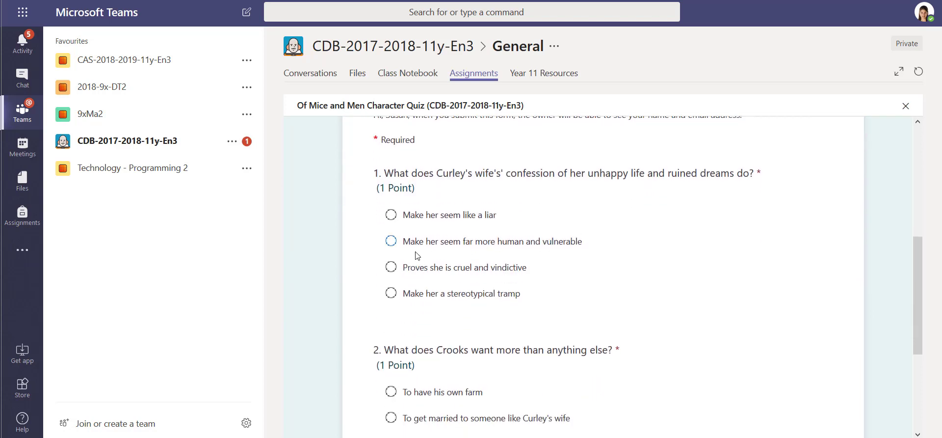
left_click(390, 242)
scroll(436, 269, "down", 3)
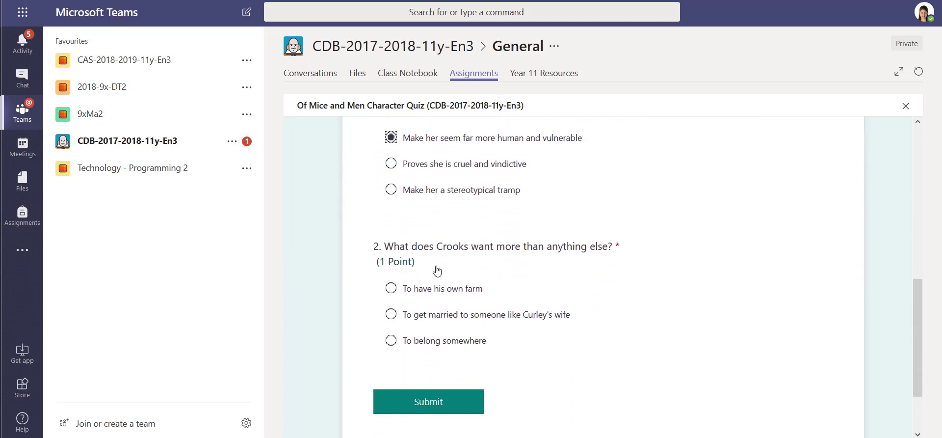
left_click(391, 256)
left_click(448, 372)
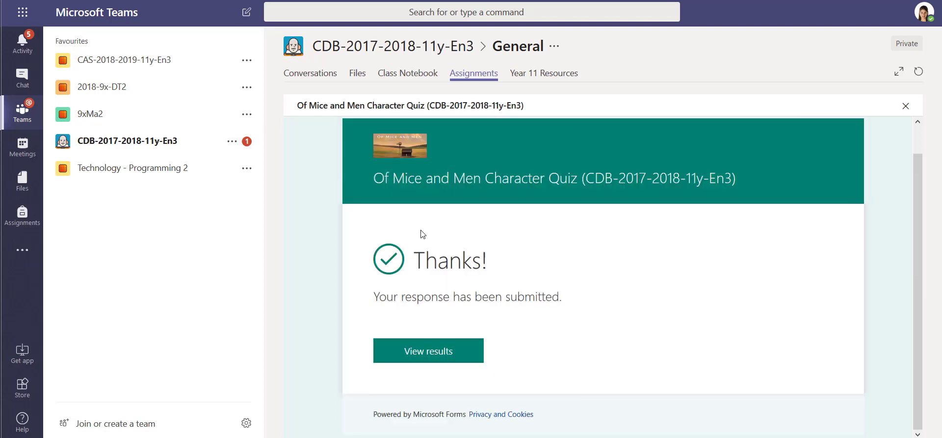
left_click(444, 352)
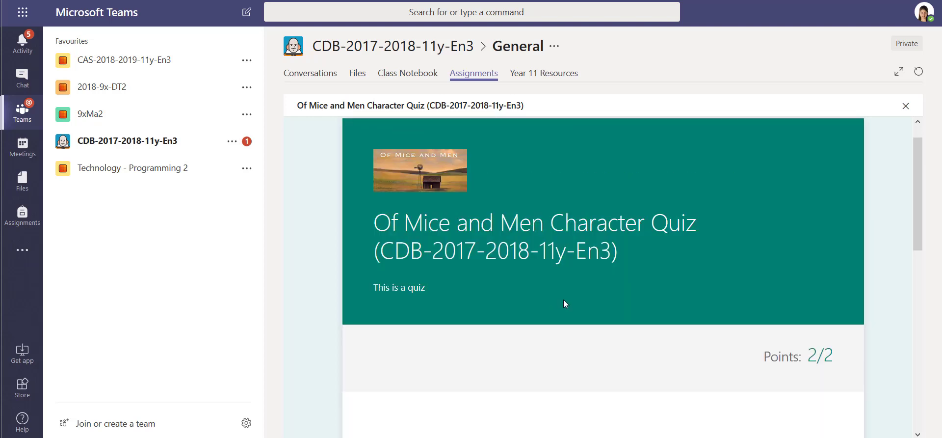
Examine the score and the marked answers to both questions in the student's quiz results
scroll(569, 294, "down", 4)
scroll(635, 294, "down", 5)
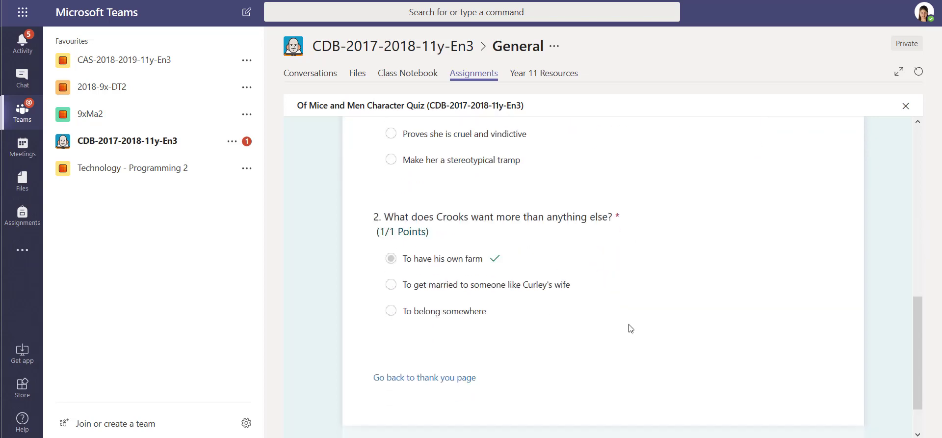
scroll(649, 335, "up", 6)
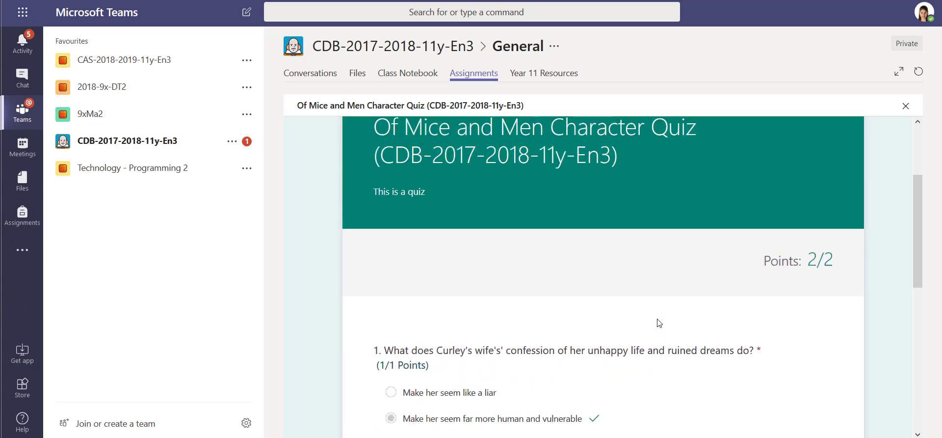
scroll(658, 324, "up", 2)
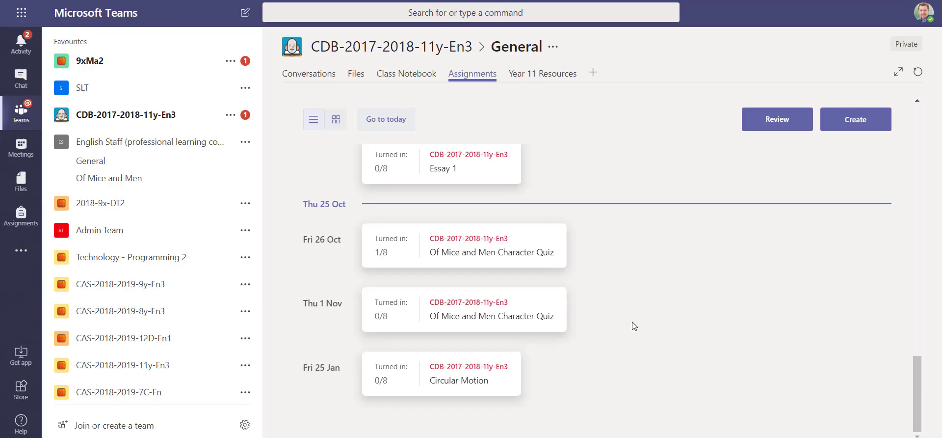
From the teacher's account, open the Of Mice and Men Character Quiz due Fri 26 Oct and review its list of student submissions
left_click(448, 255)
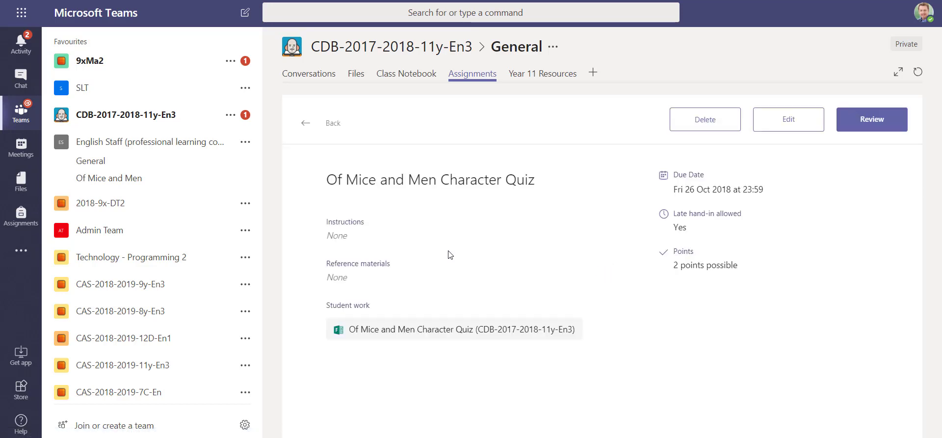
left_click(864, 127)
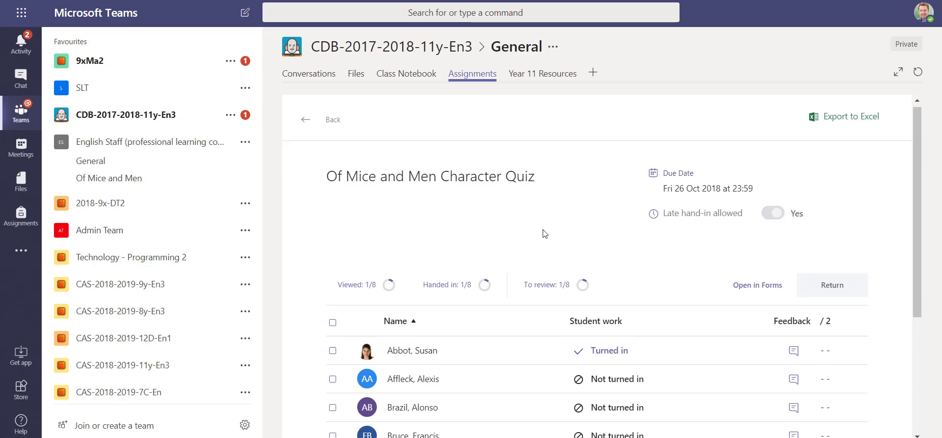
scroll(557, 279, "down", 2)
scroll(557, 280, "up", 2)
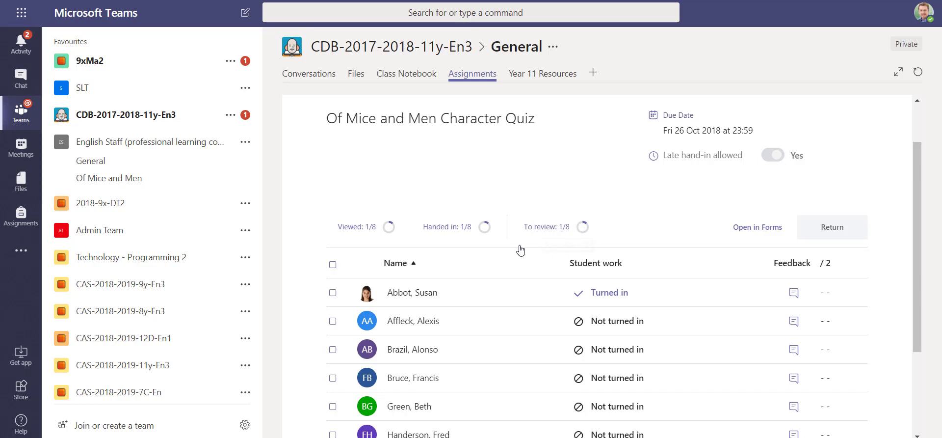
Open the turned-in student's quiz response and check the auto-marked answers to both questions
left_click(621, 303)
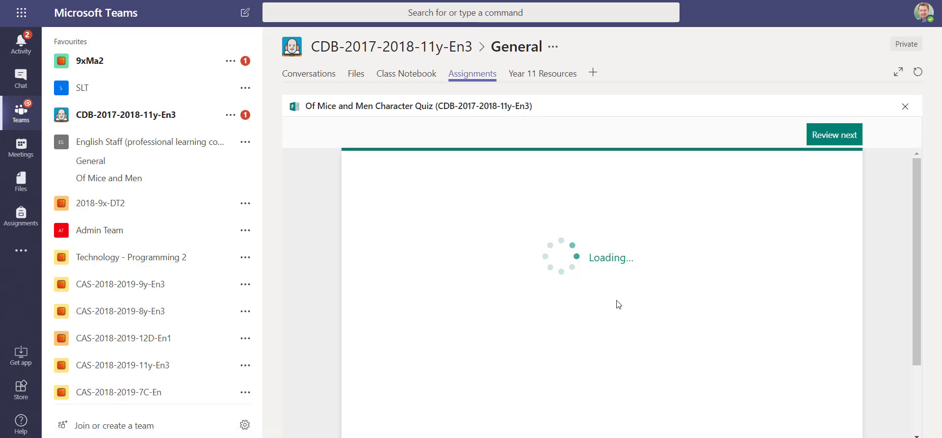
scroll(513, 274, "down", 3)
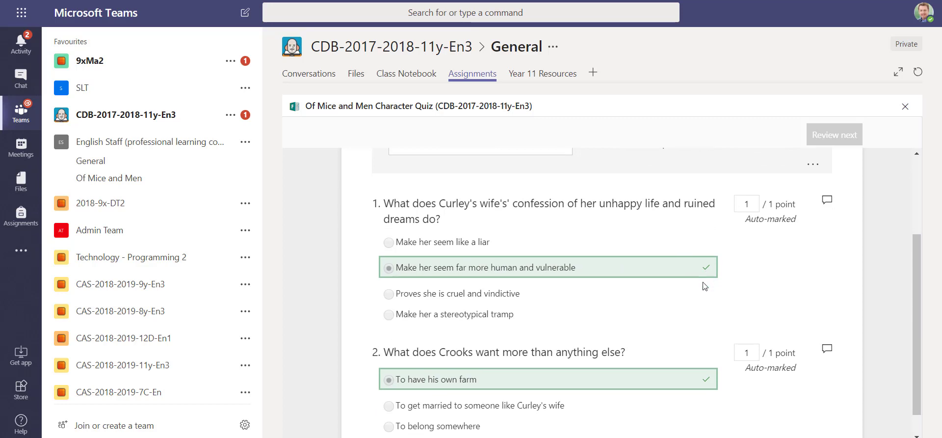
scroll(696, 343, "down", 1)
scroll(696, 339, "up", 4)
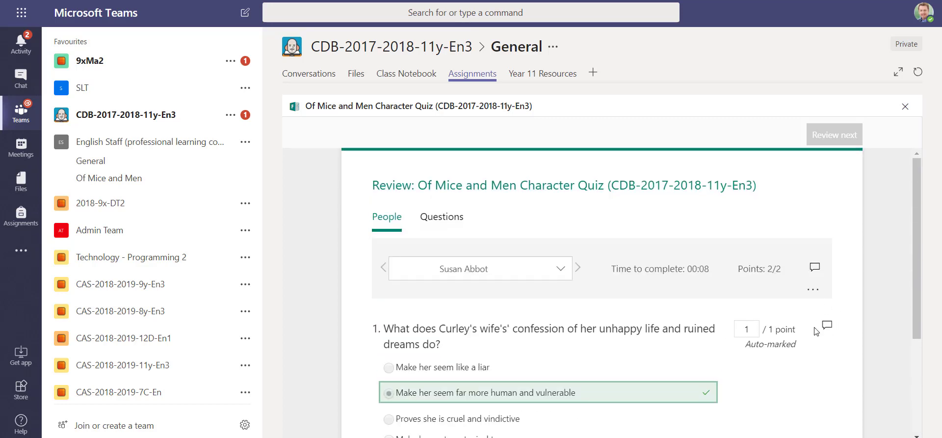
Add the feedback "Well Done" to question 1 and a praise comment to the whole response, and post the scores
left_click(826, 324)
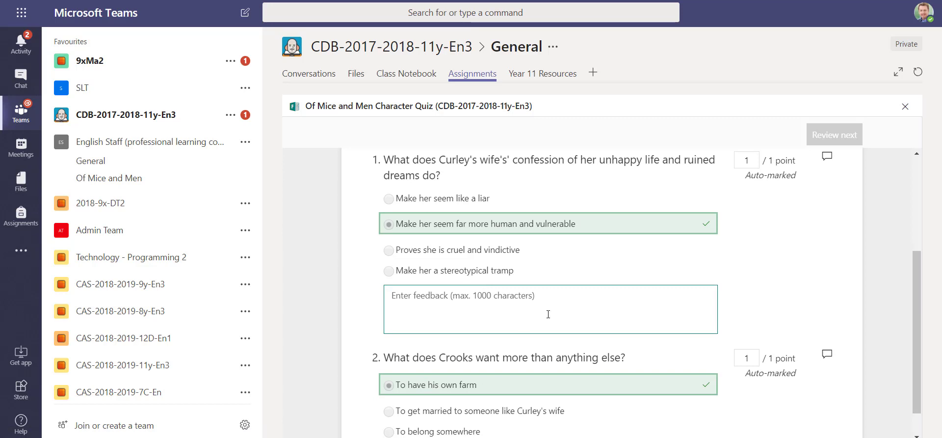
type("Well Done")
scroll(811, 288, "up", 5)
left_click(812, 290)
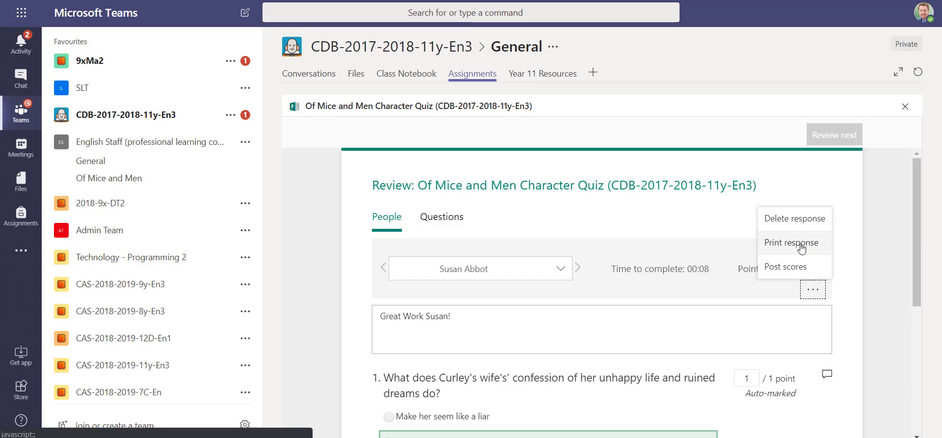
left_click(787, 267)
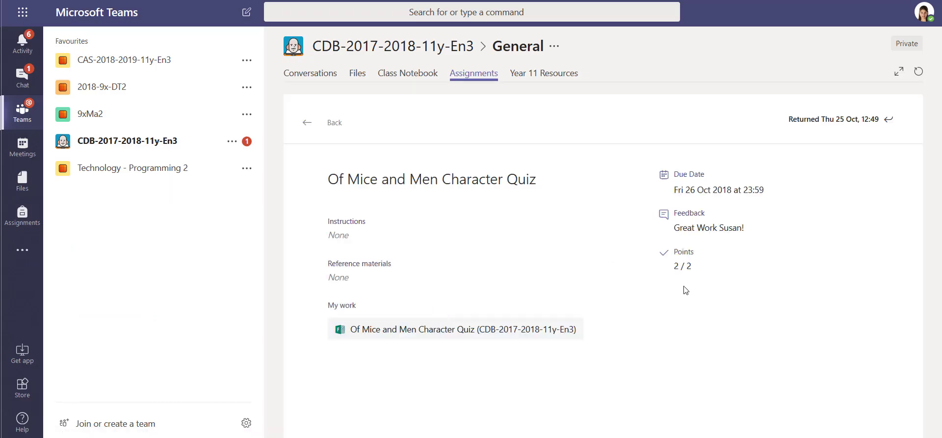
From the student's account, open the returned quiz and examine the teacher's overall comment, the question 1 feedback and the points
left_click(467, 334)
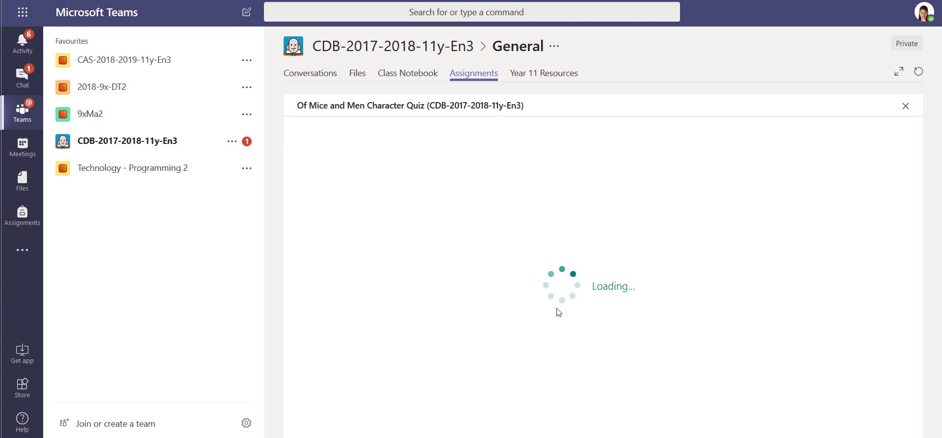
scroll(621, 287, "down", 5)
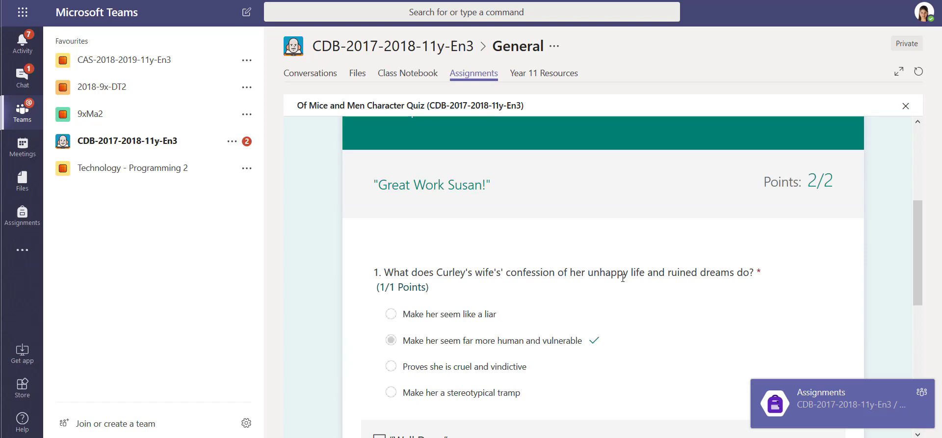
scroll(622, 280, "down", 3)
left_click_drag(444, 305, 392, 311)
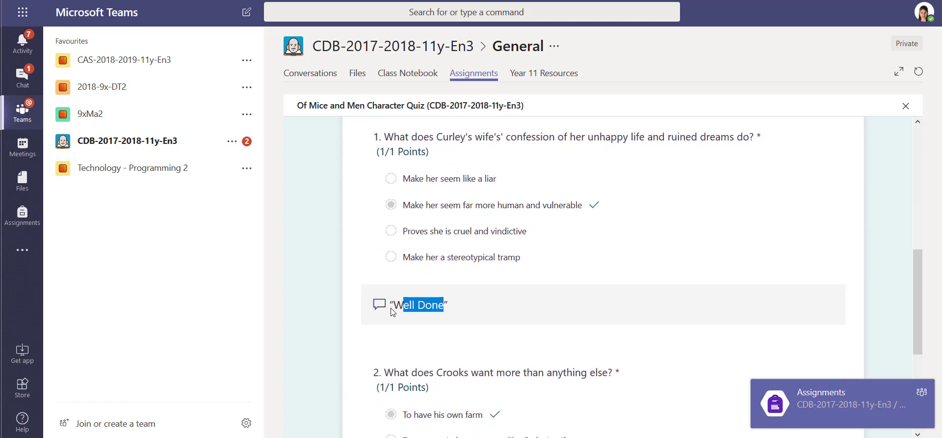
scroll(502, 297, "down", 5)
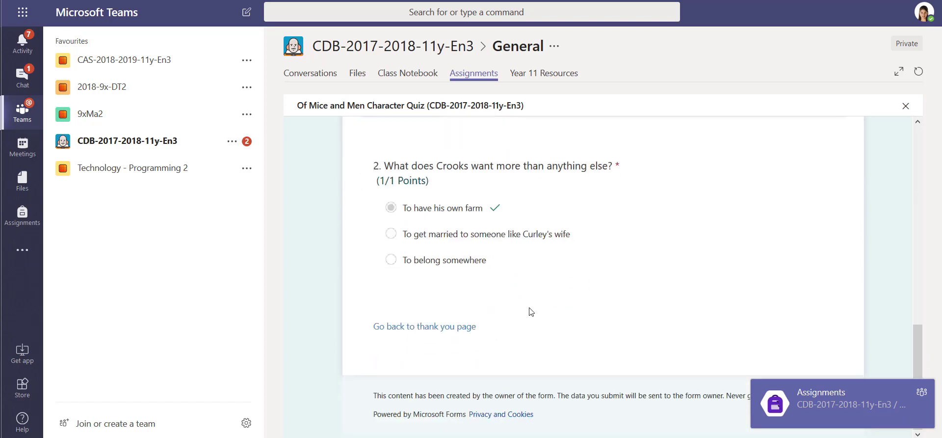
scroll(539, 317, "up", 3)
scroll(555, 324, "up", 5)
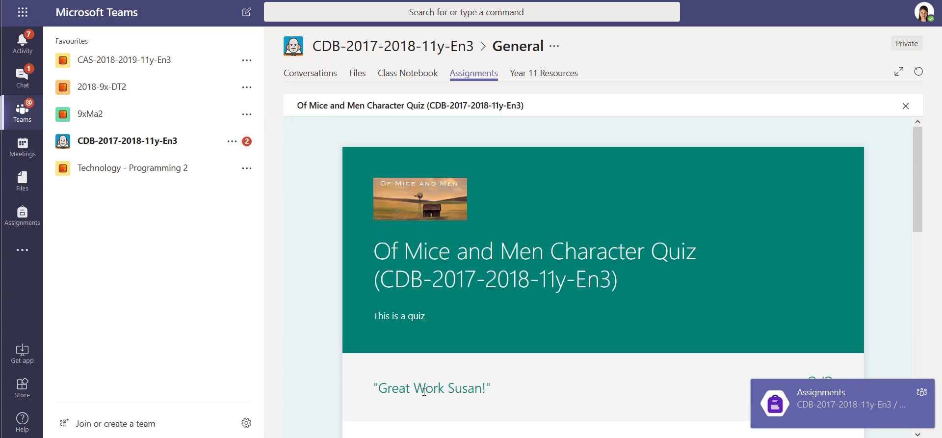
left_click_drag(498, 392, 378, 392)
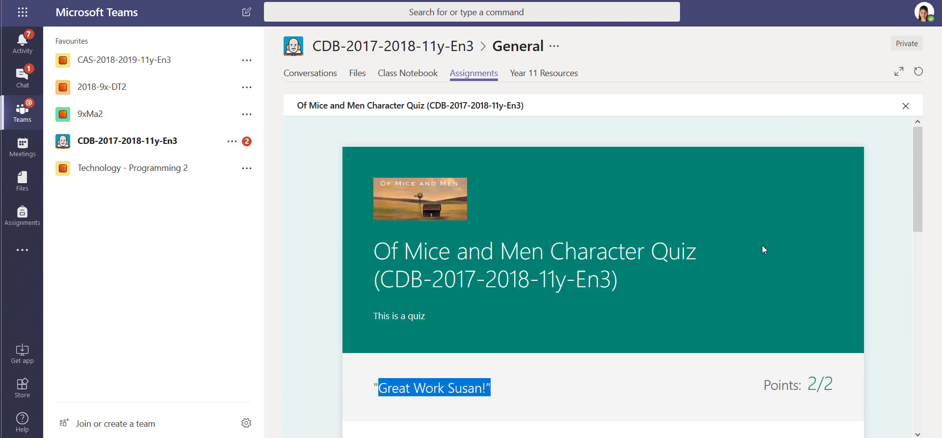